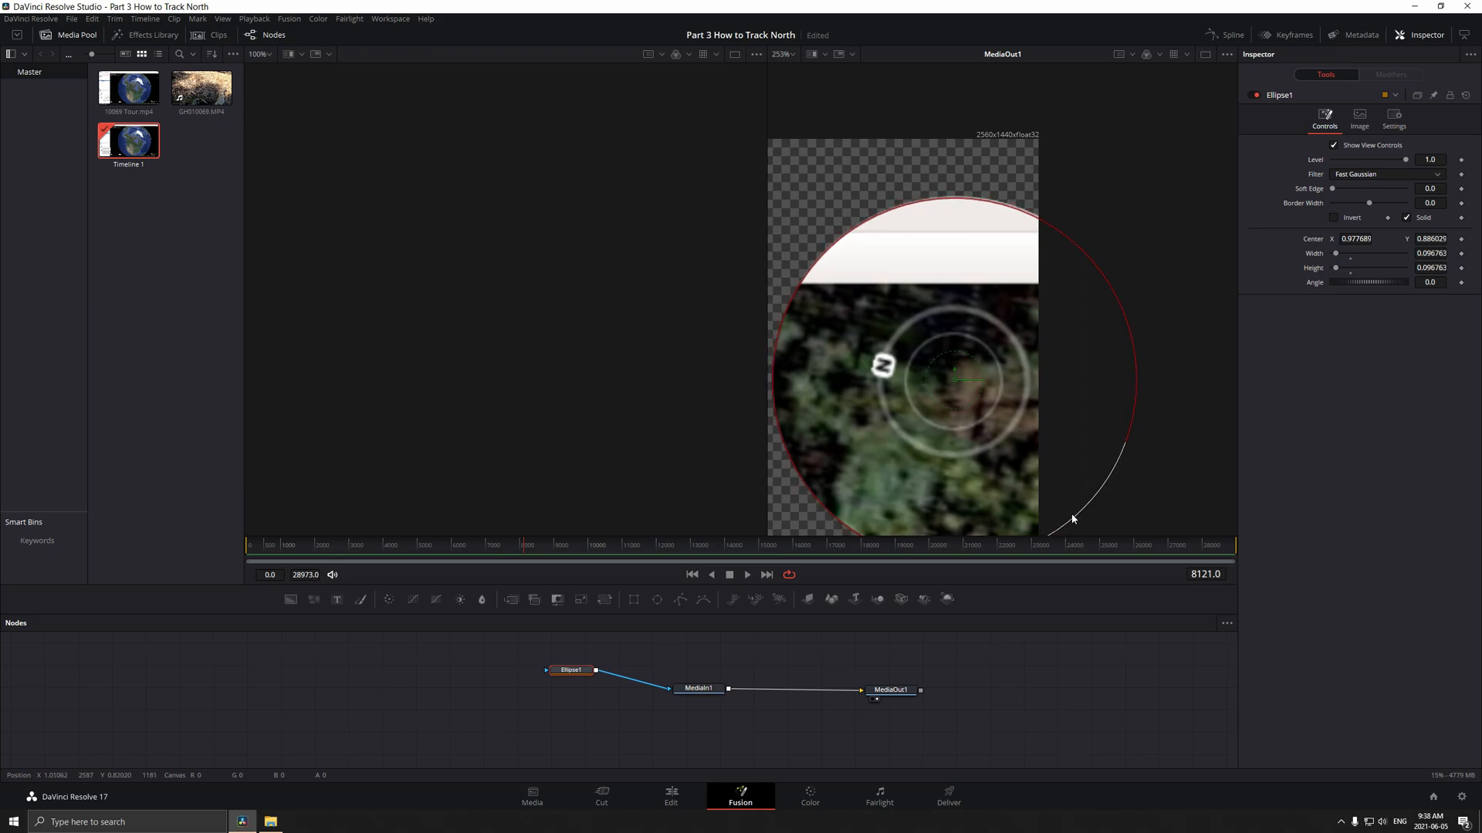
- Insert a Transform node between MediaIn1 and MediaOut1 and space out the node chain around it
click(868, 678)
click(1006, 658)
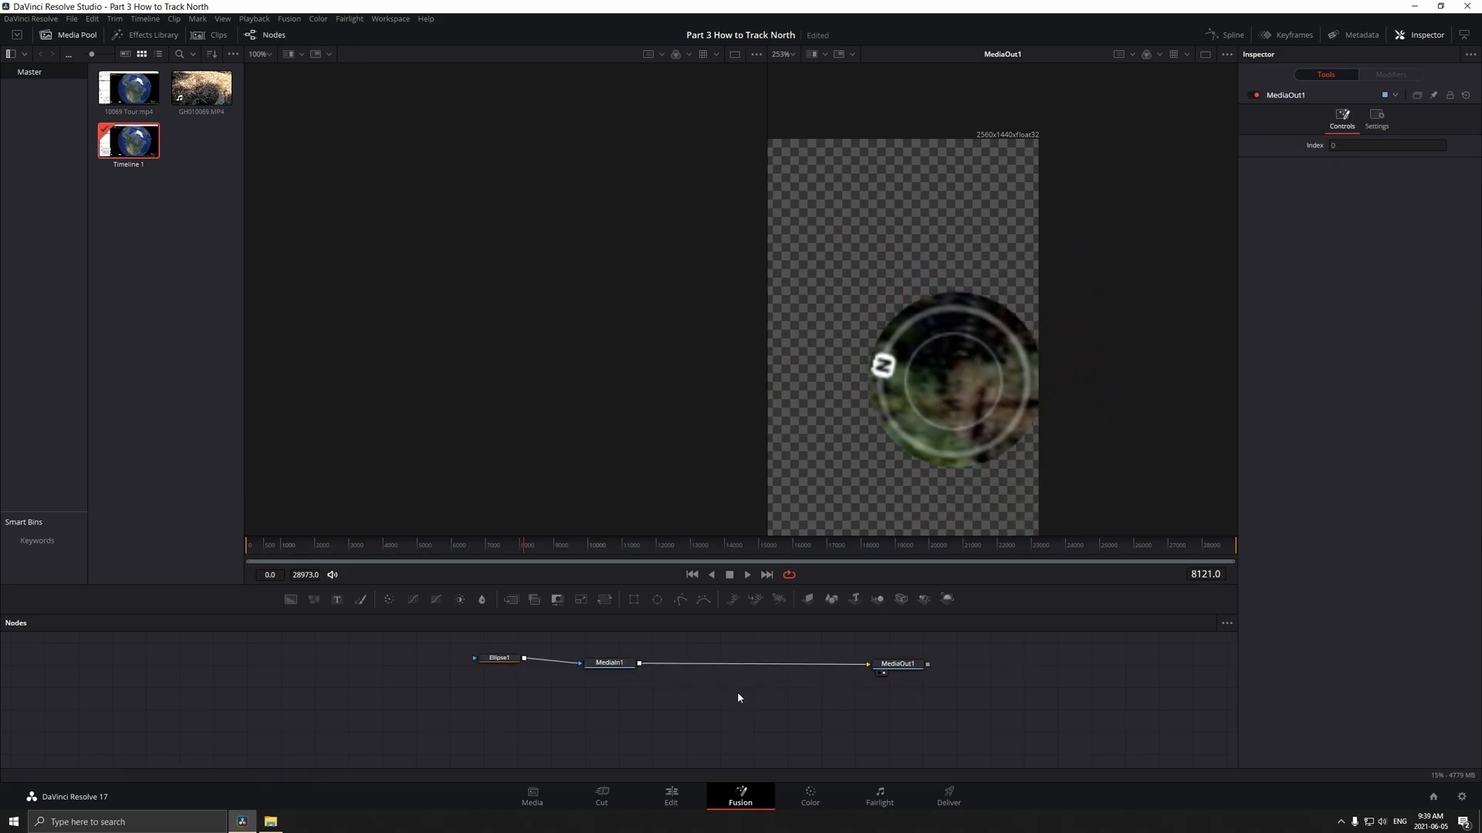
key(shift+space)
text(tr)
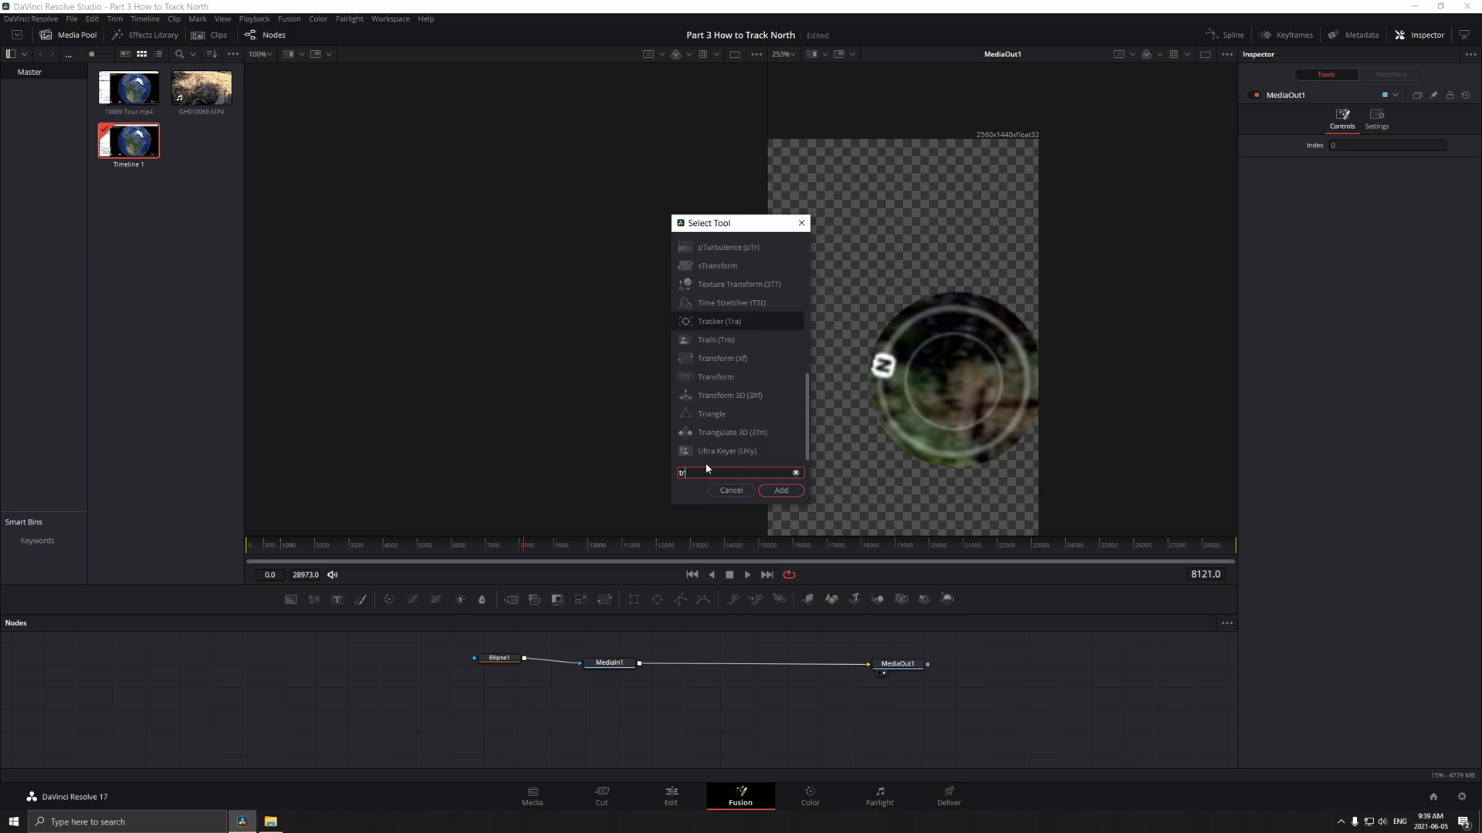
text(ans)
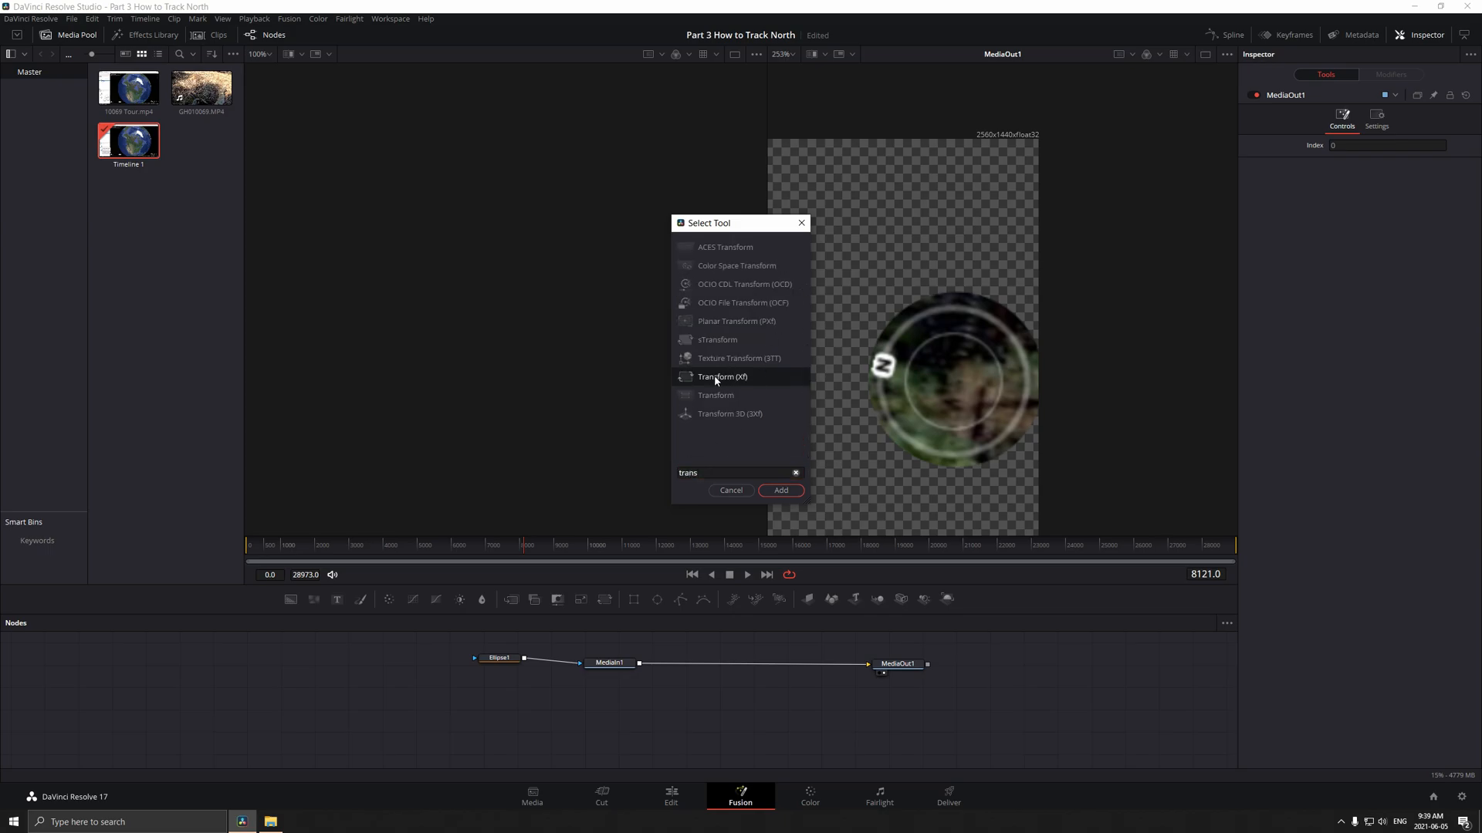
click(781, 490)
drag(739, 696, 753, 693)
drag(840, 664, 887, 668)
click(882, 667)
drag(745, 672, 756, 668)
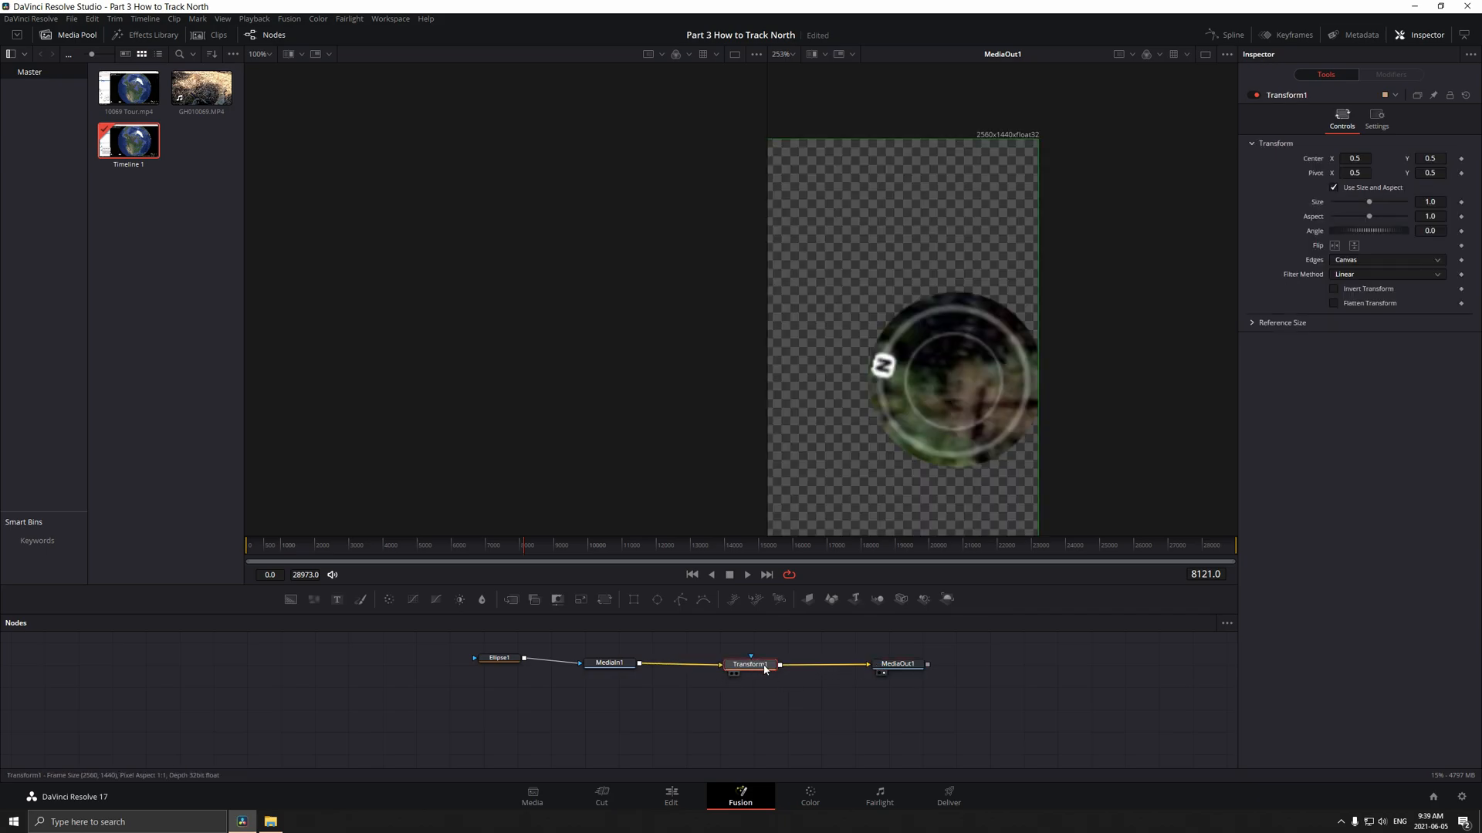
- Scale Transform1 to about 4.73 and shift its center to about -1.36, -1.03 so the enlarged compass sits in the frame's upper-right corner
scroll(994, 372, down, 5)
scroll(1076, 374, down, 5)
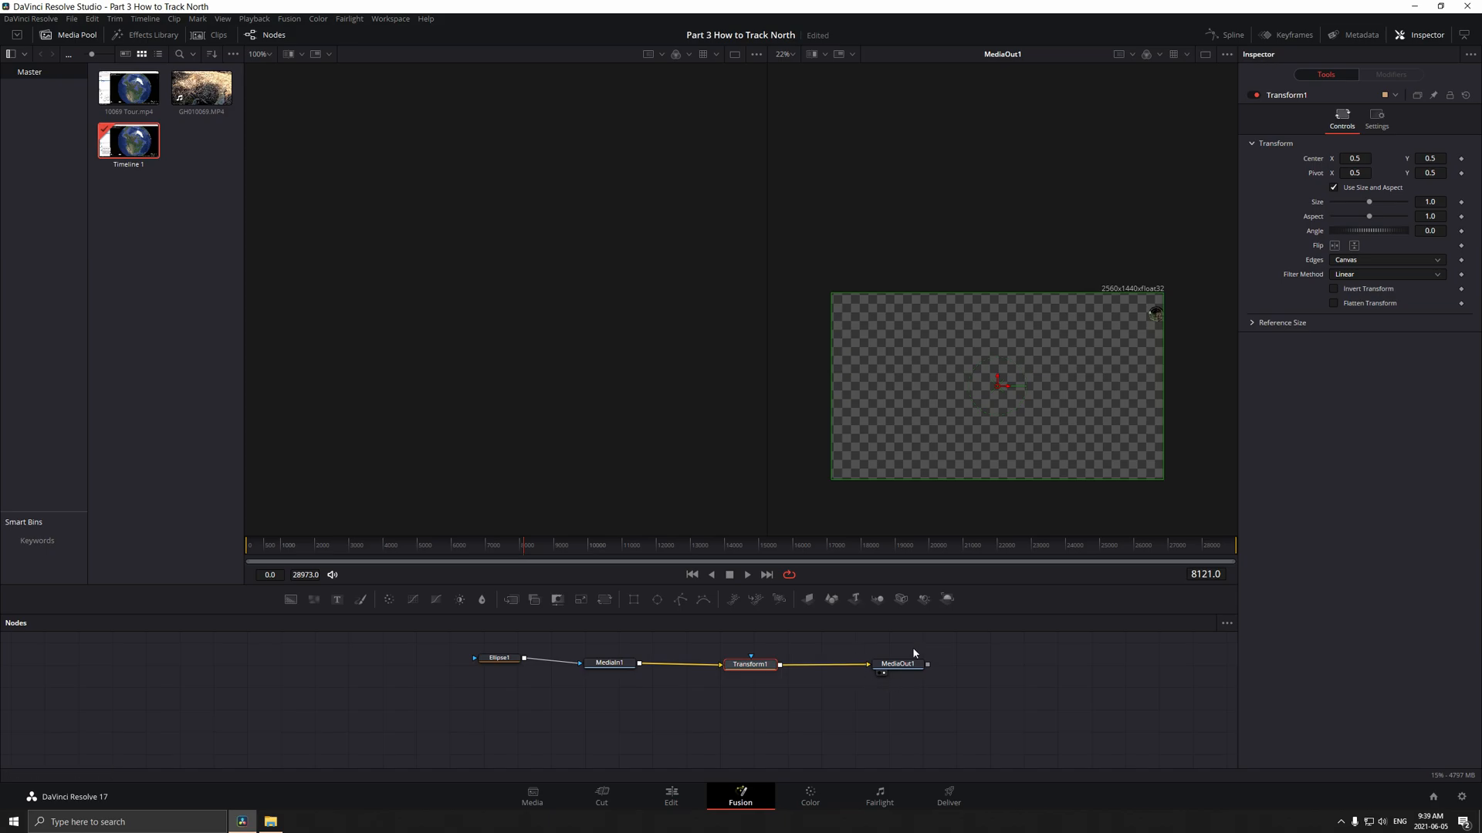
click(592, 672)
drag(1031, 418, 936, 434)
drag(972, 333, 904, 415)
scroll(1049, 380, down, 3)
drag(1021, 348, 1141, 303)
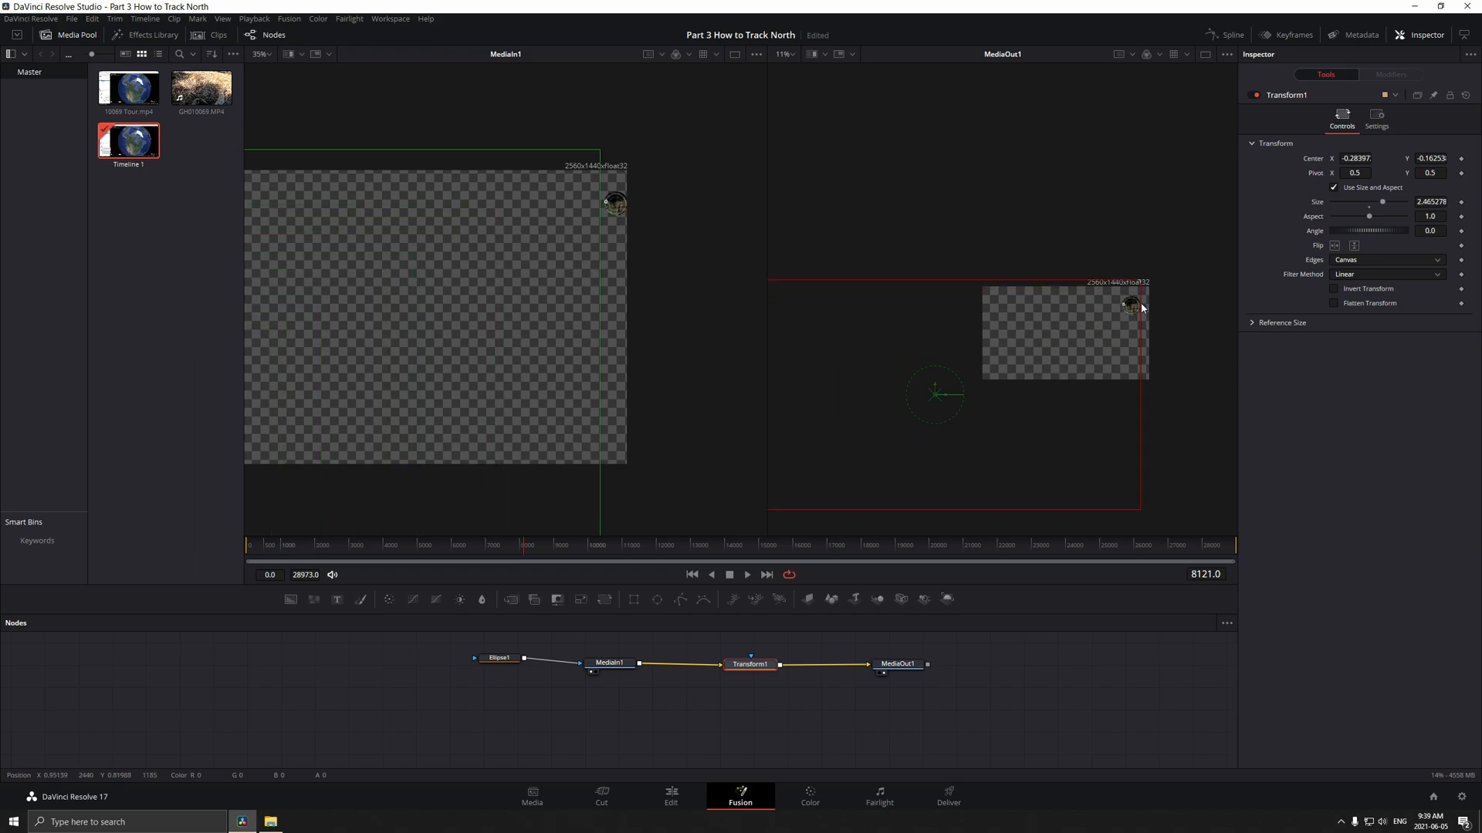
drag(938, 398, 912, 404)
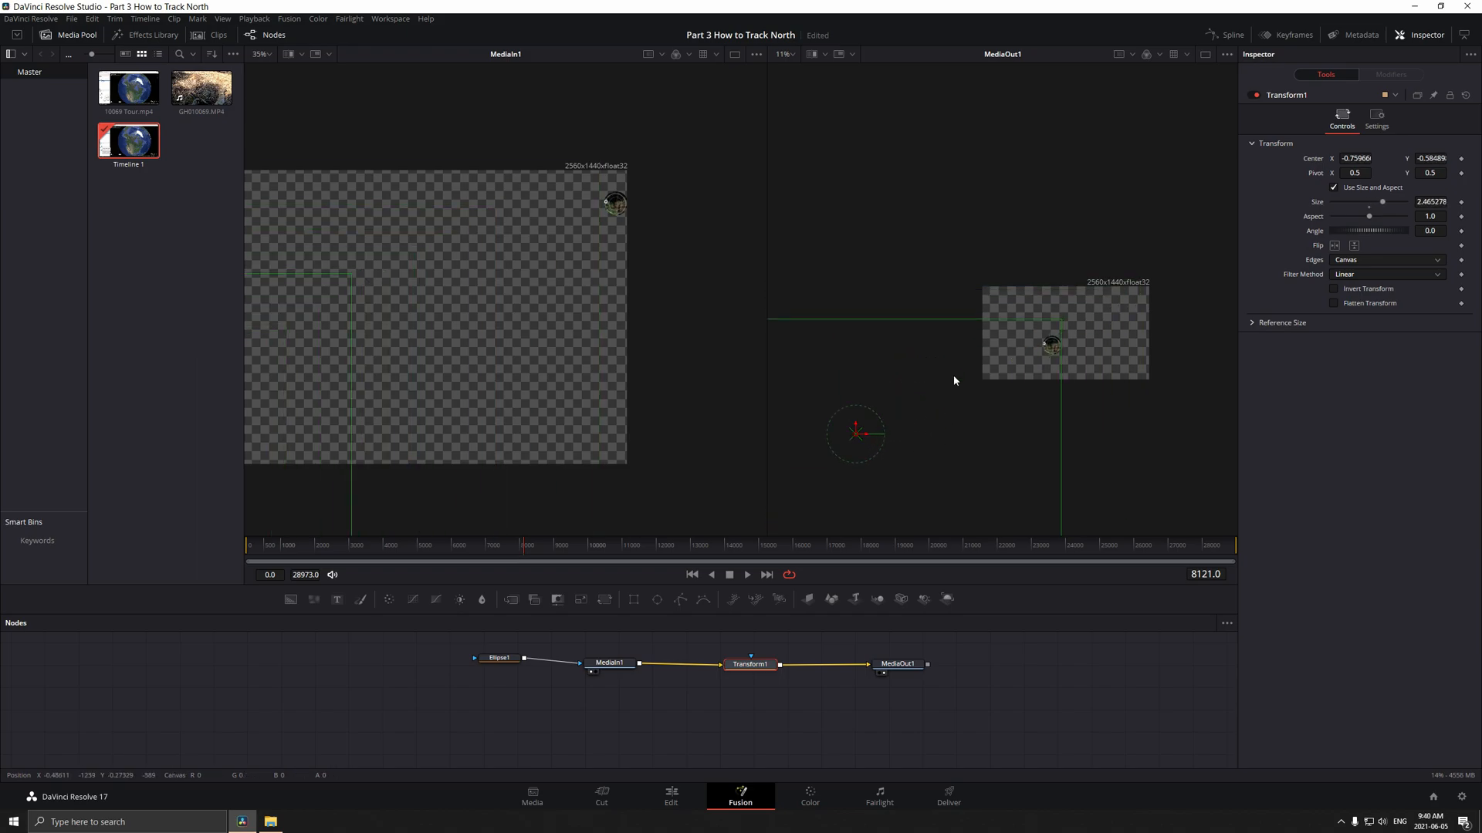
drag(1064, 325, 1225, 216)
scroll(976, 358, down, 2)
drag(947, 373, 870, 402)
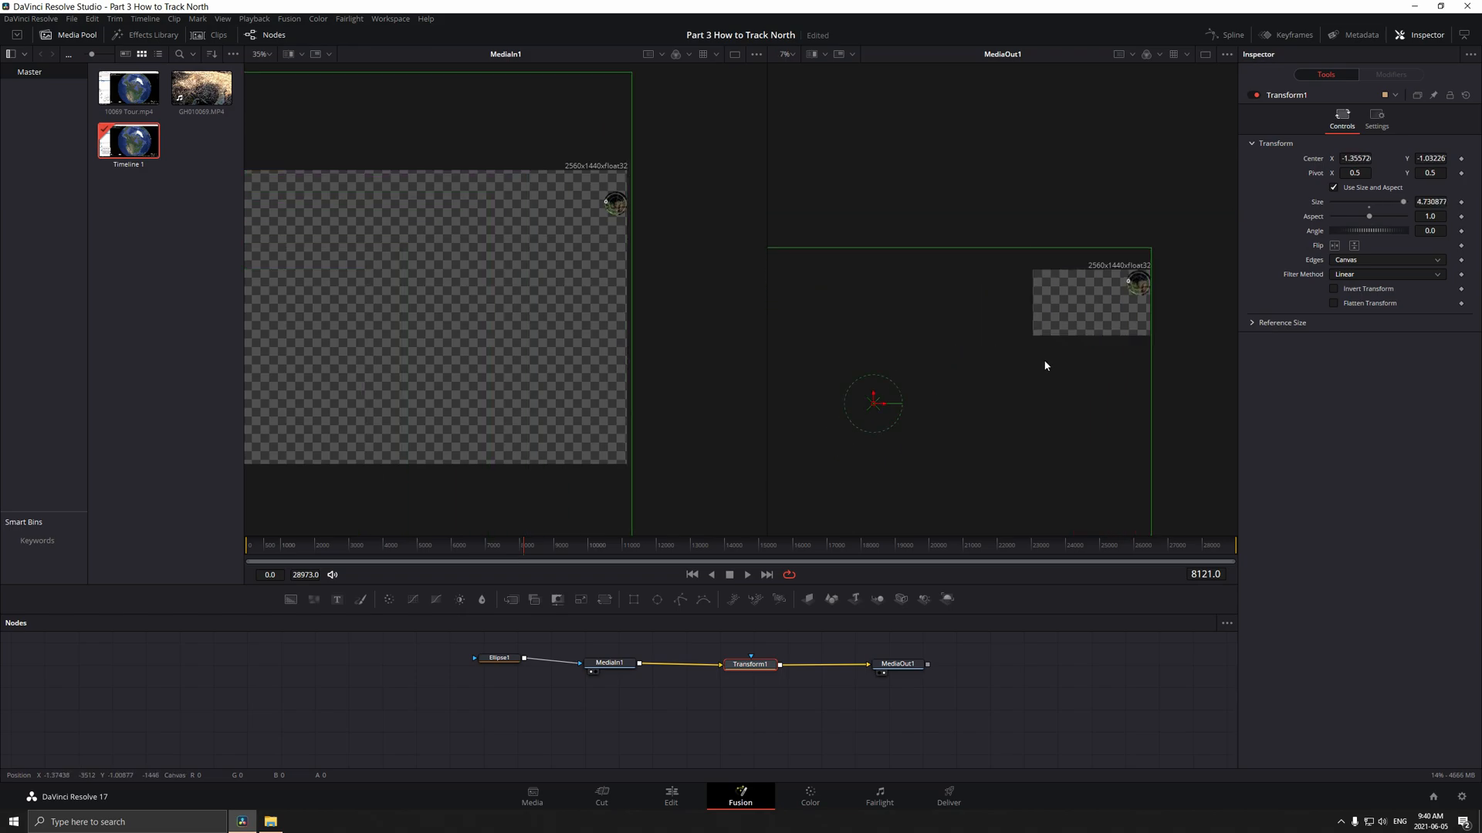
- On the Edit page, fit the Video 2 map clip to the enlarged compass at zoom 0.550 by 0.532 and position 881.784, 425.683
click(668, 798)
drag(614, 705, 812, 686)
click(894, 706)
click(877, 632)
click(804, 643)
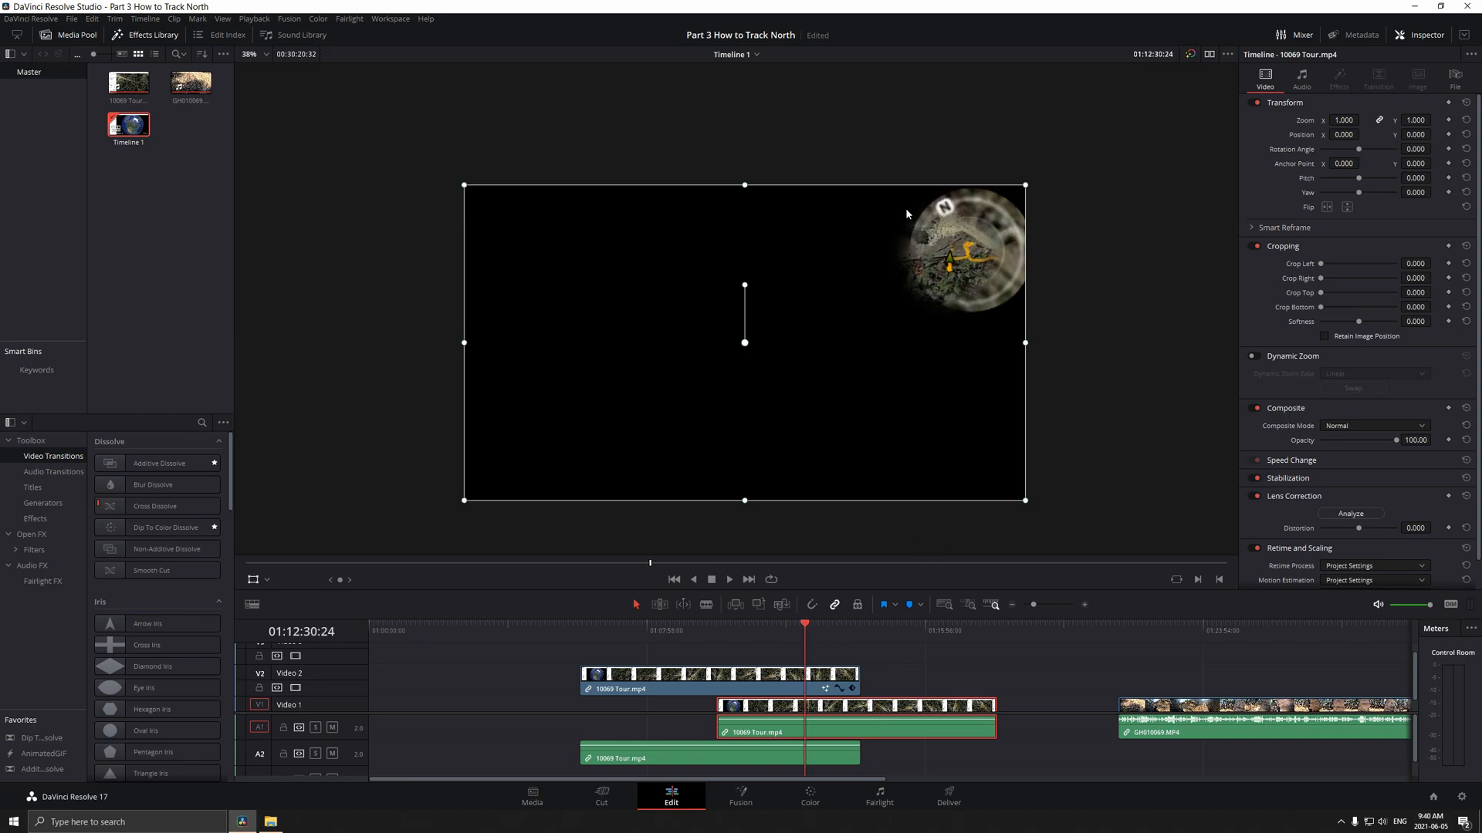
click(693, 681)
drag(829, 286, 850, 281)
drag(940, 258, 937, 264)
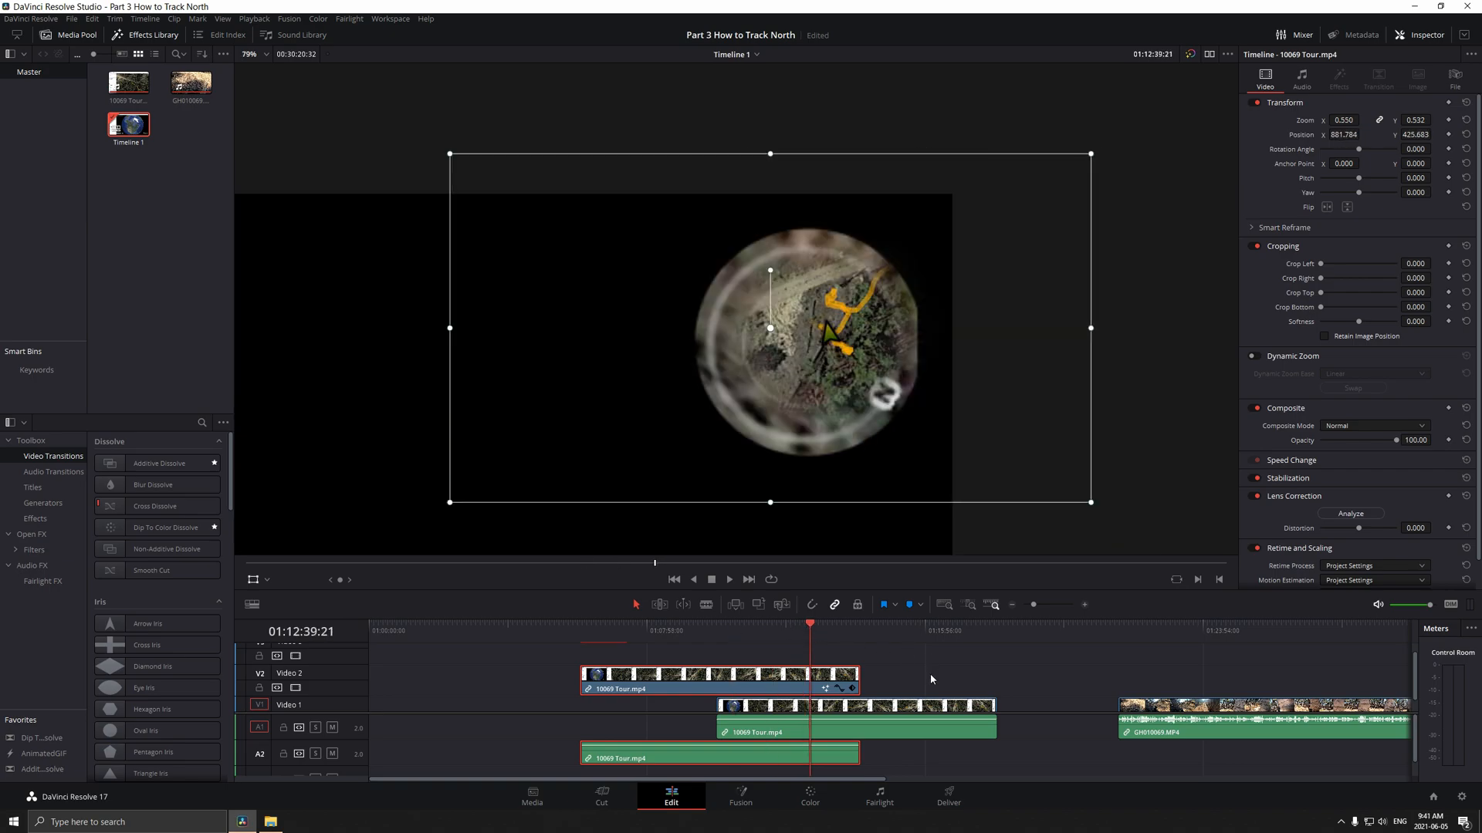
- Select the Video 1 compass clip, move the playhead to 01:14:51:43 and reopen the clip in Fusion
click(929, 708)
click(887, 629)
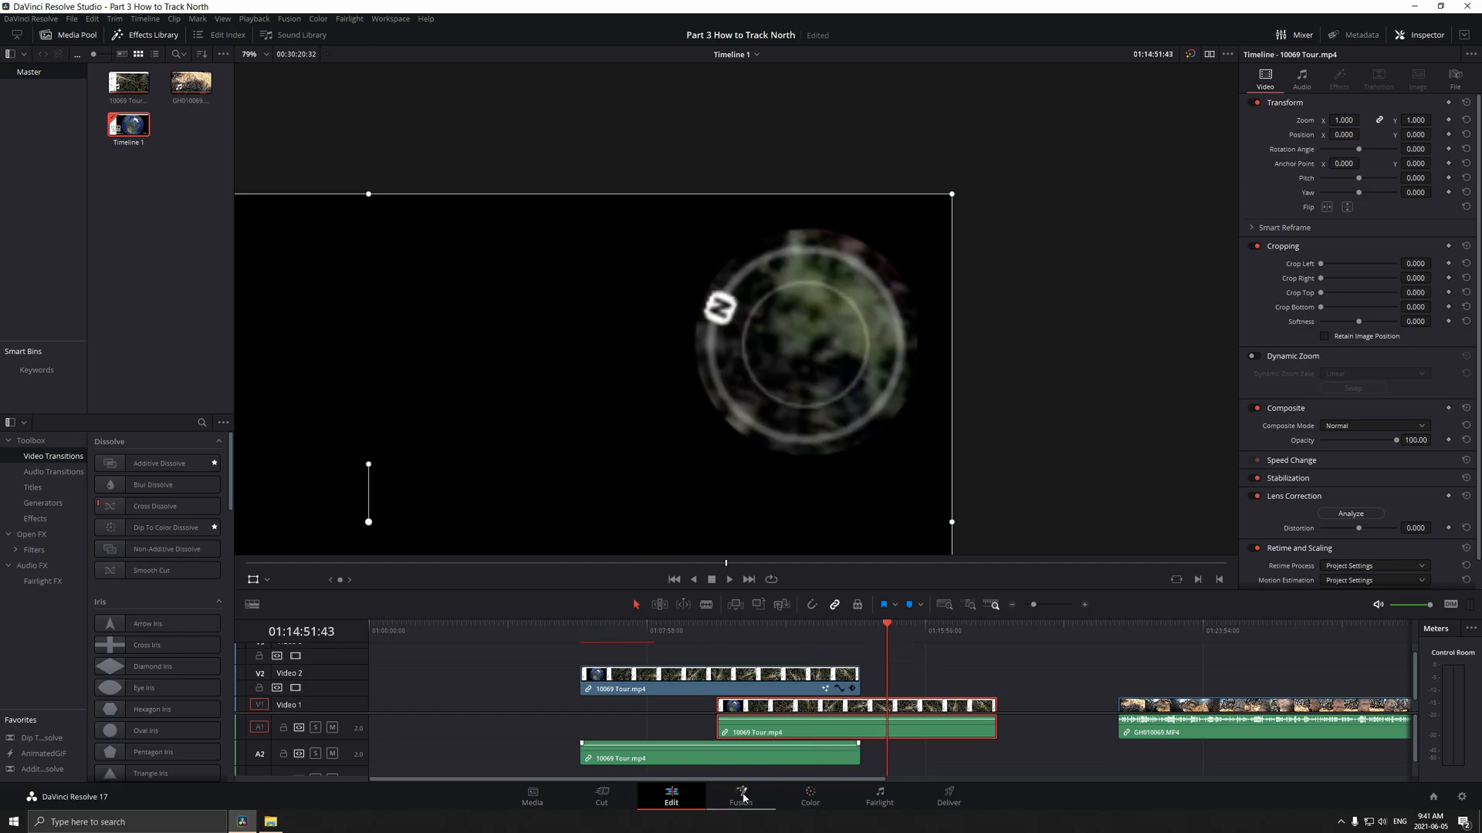
click(764, 806)
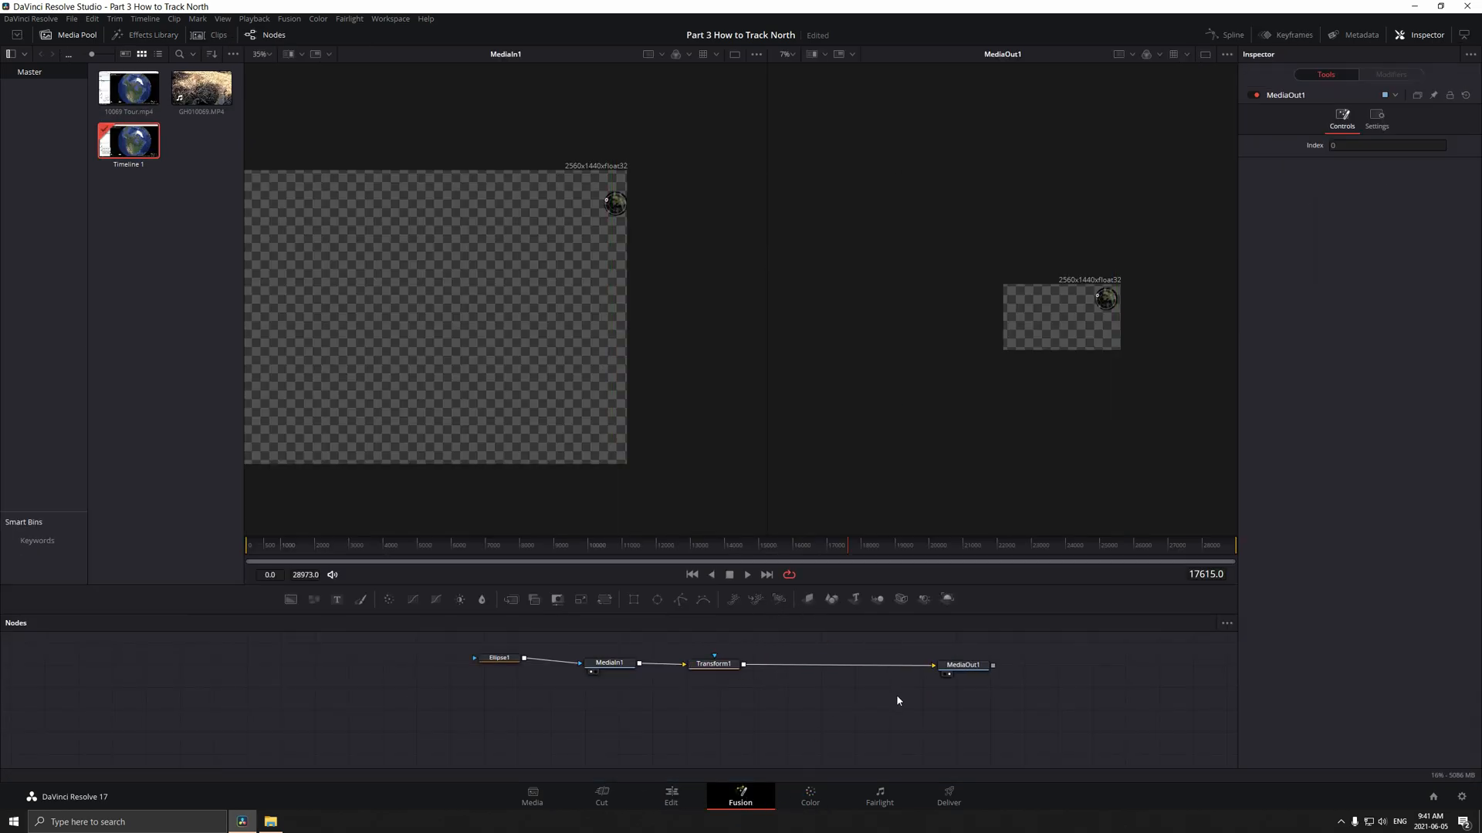
- Add a Tracker node and connect it between Transform1 and MediaOut1
key(shift+space)
text(trac)
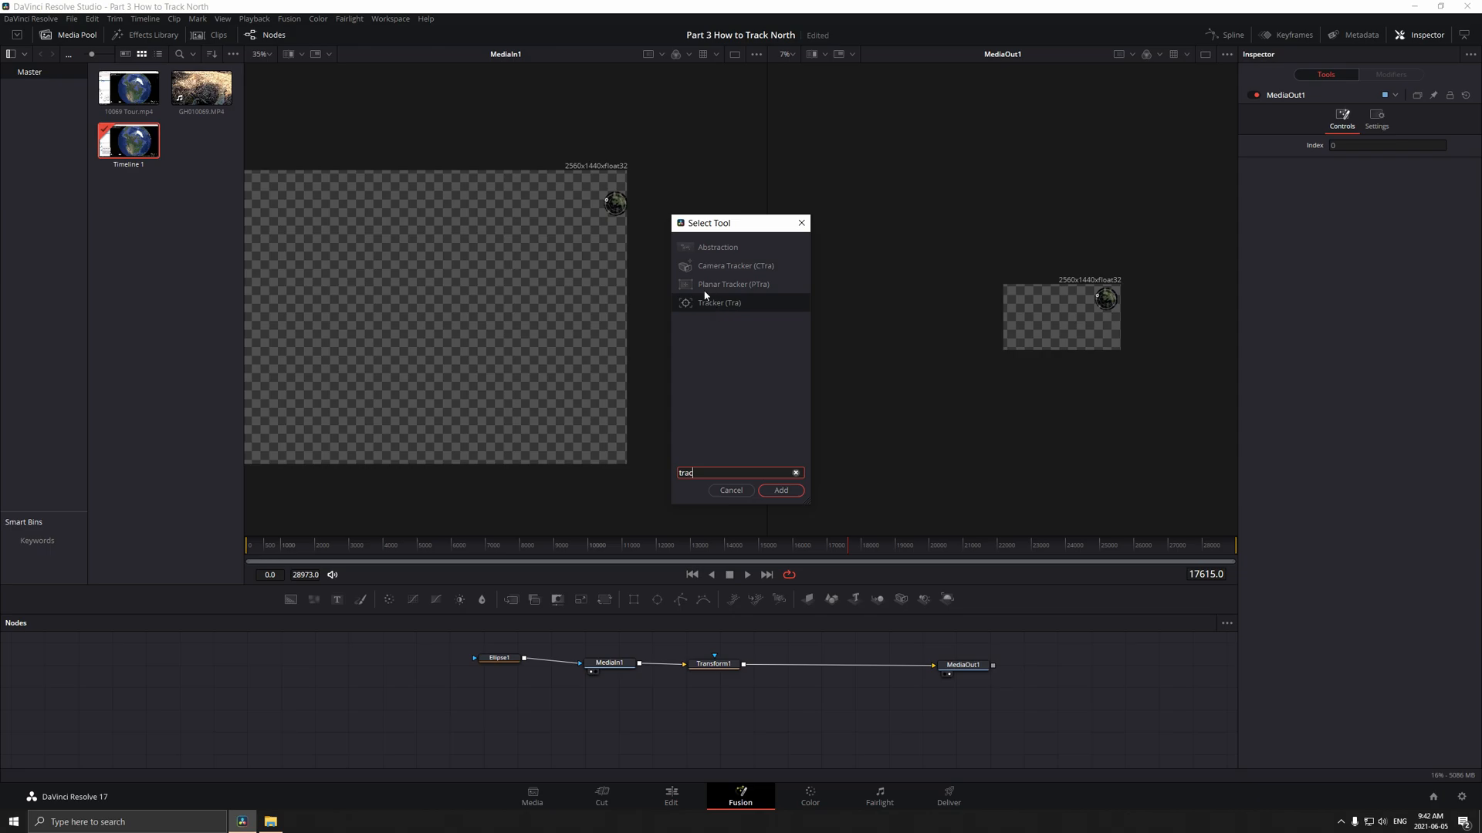
text(ker)
click(771, 489)
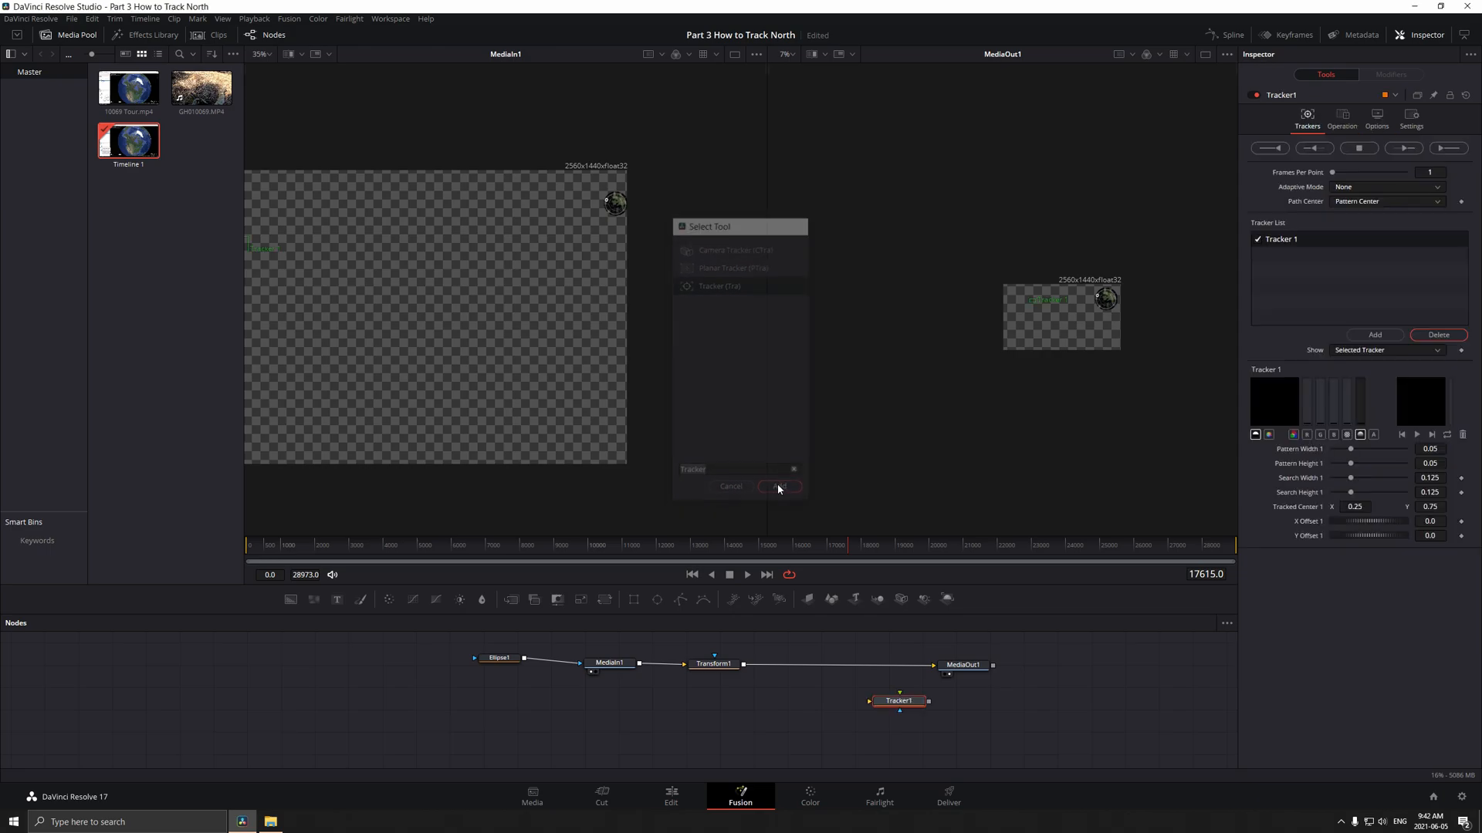
drag(850, 692, 848, 667)
click(976, 672)
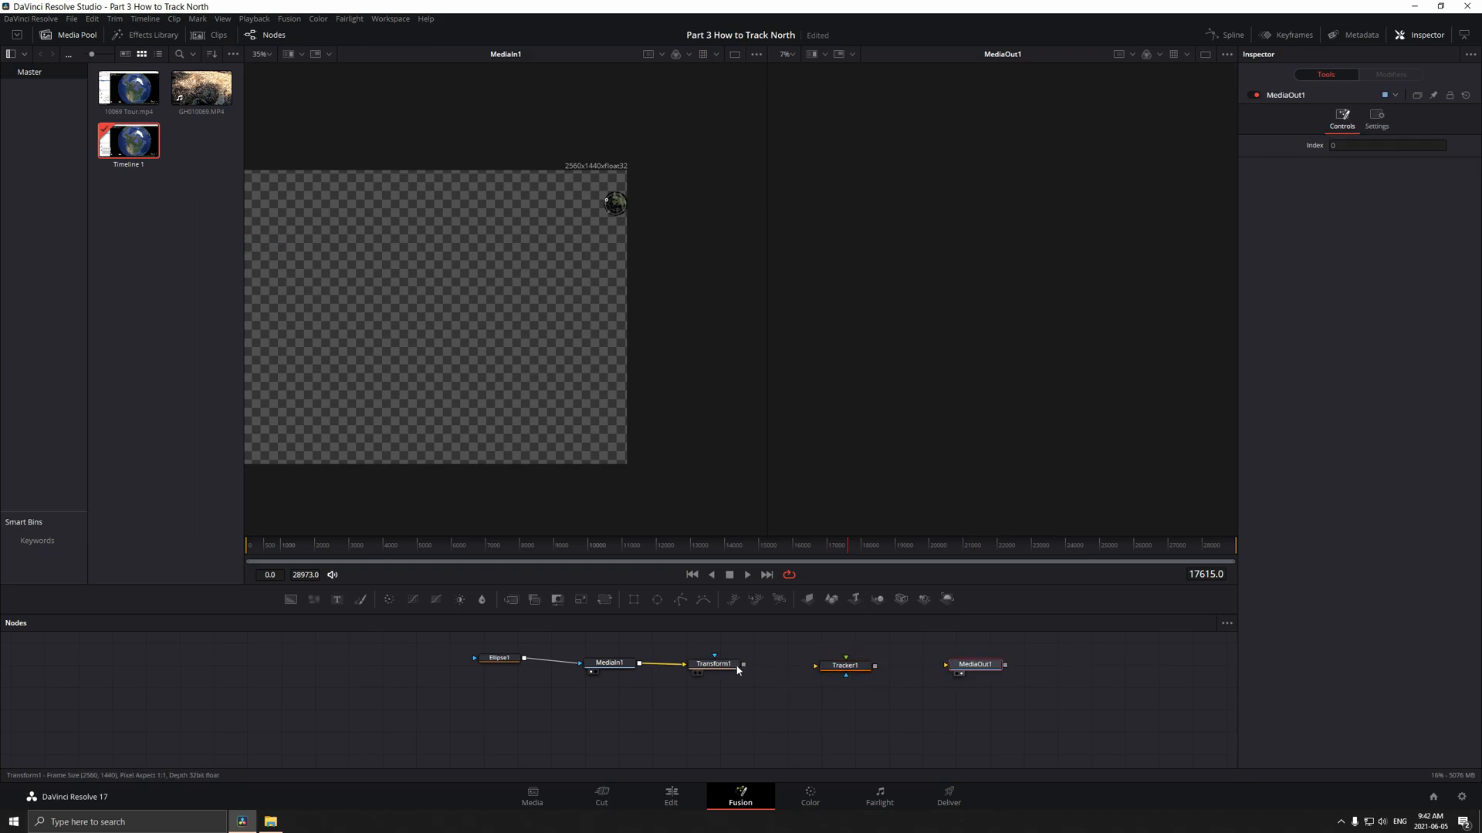
drag(744, 664, 855, 676)
drag(878, 674, 987, 682)
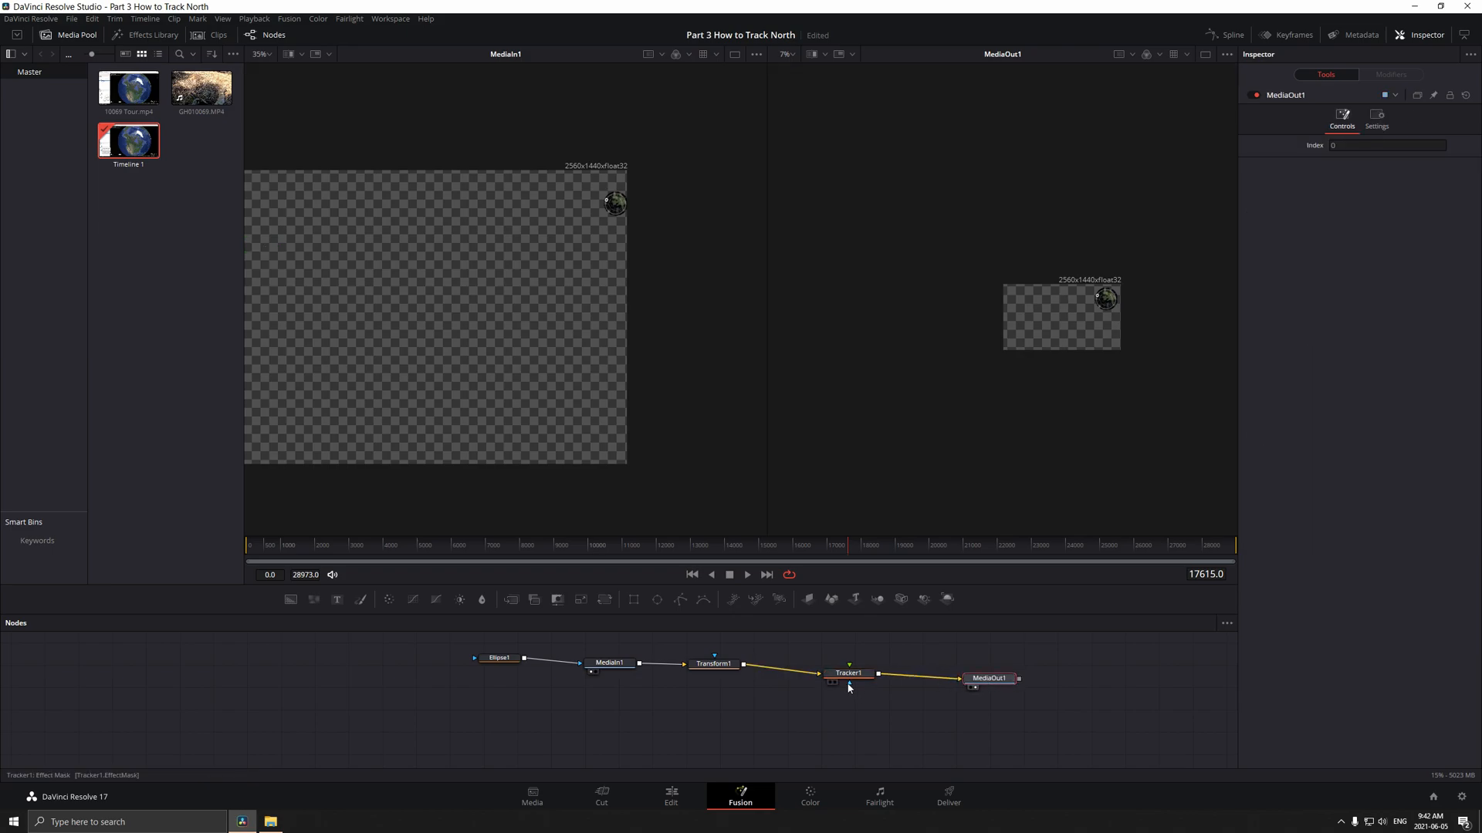
- Place Tracker1's pattern box over the compass's N marker in the MediaOut1 viewer
click(850, 675)
drag(1146, 295, 1041, 321)
scroll(967, 340, up, 5)
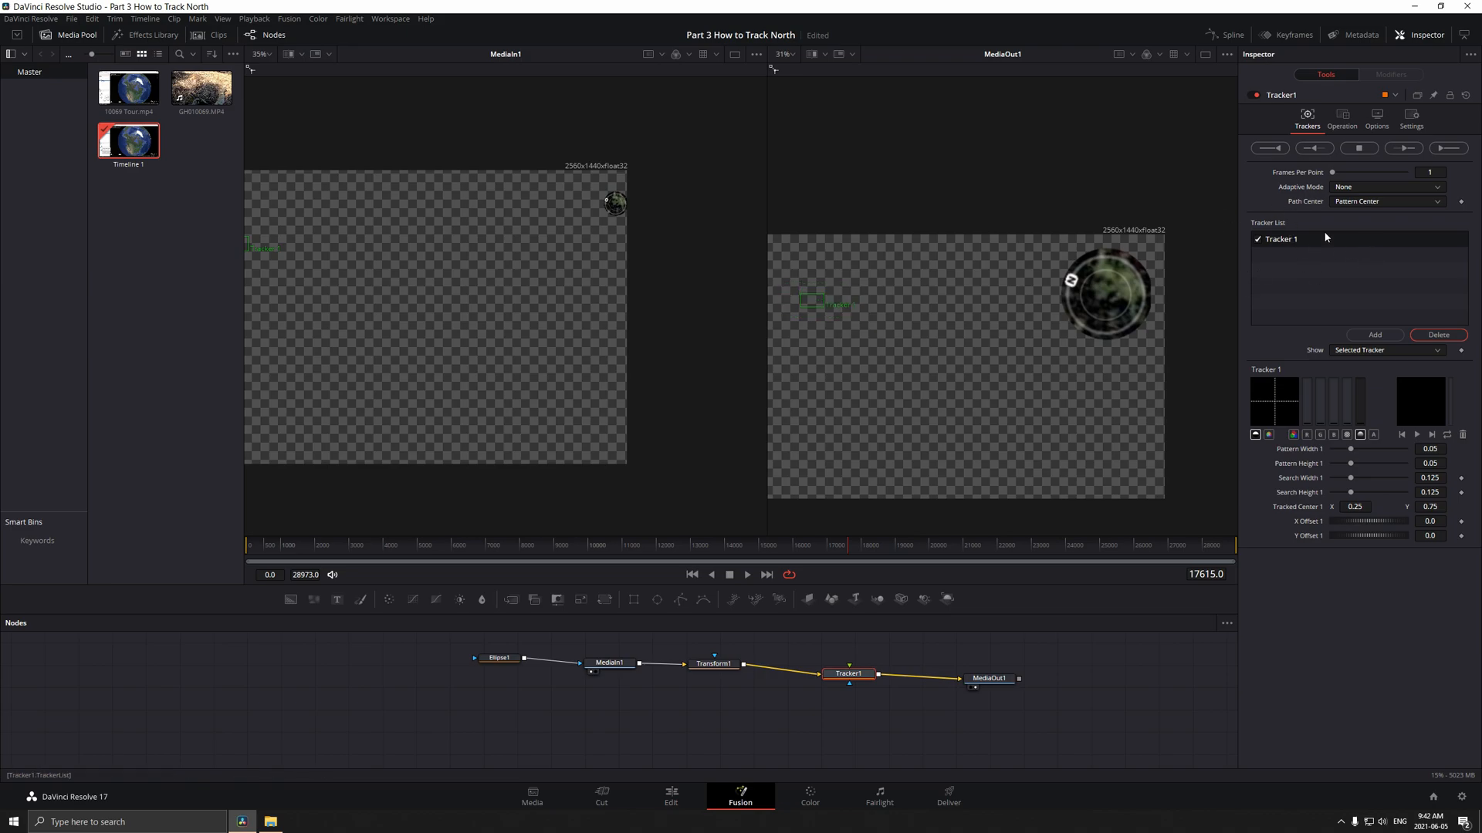
drag(801, 298, 1063, 277)
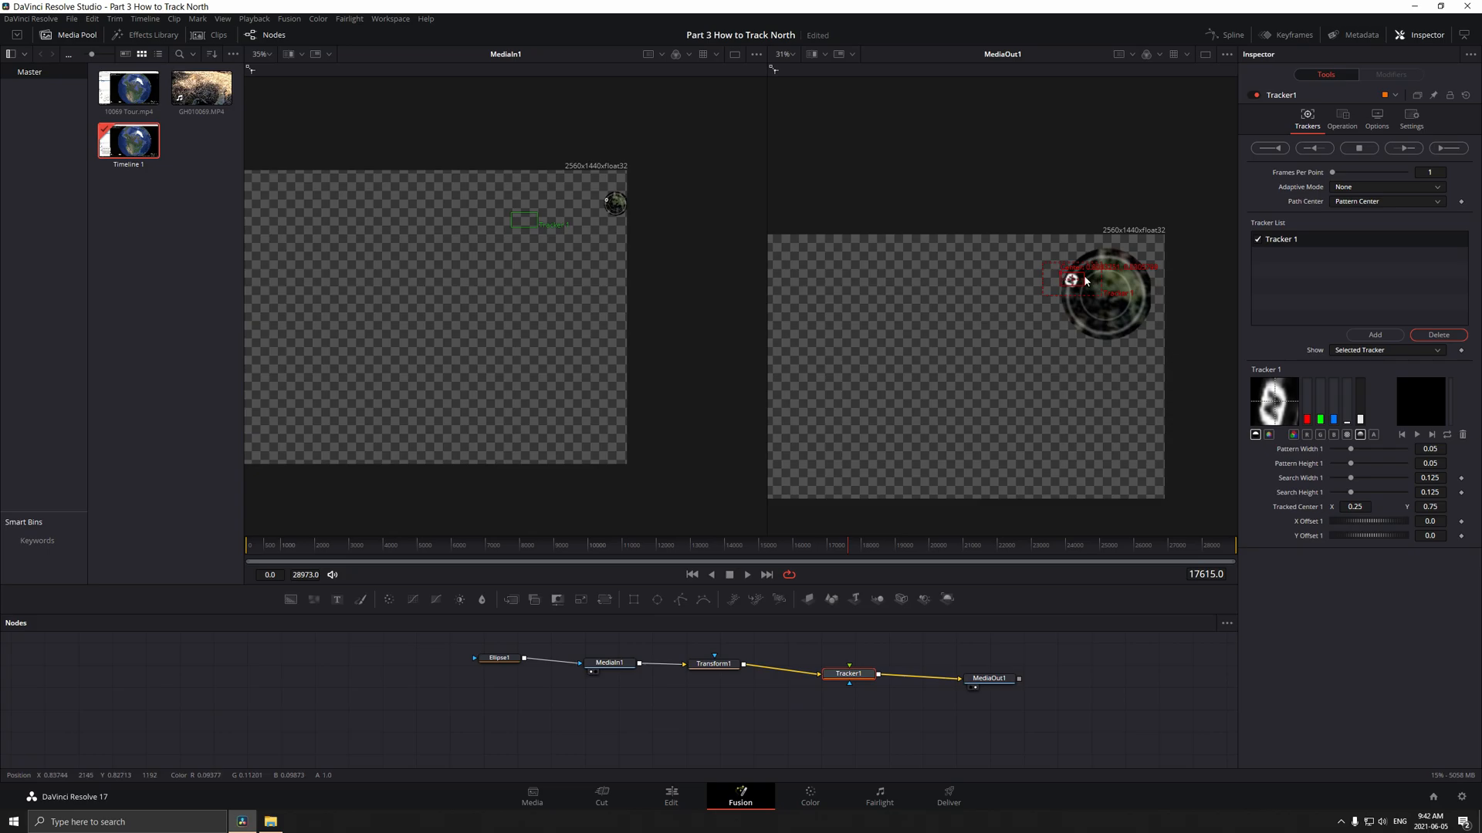
scroll(1062, 278, up, 8)
scroll(974, 224, up, 2)
scroll(969, 223, down, 4)
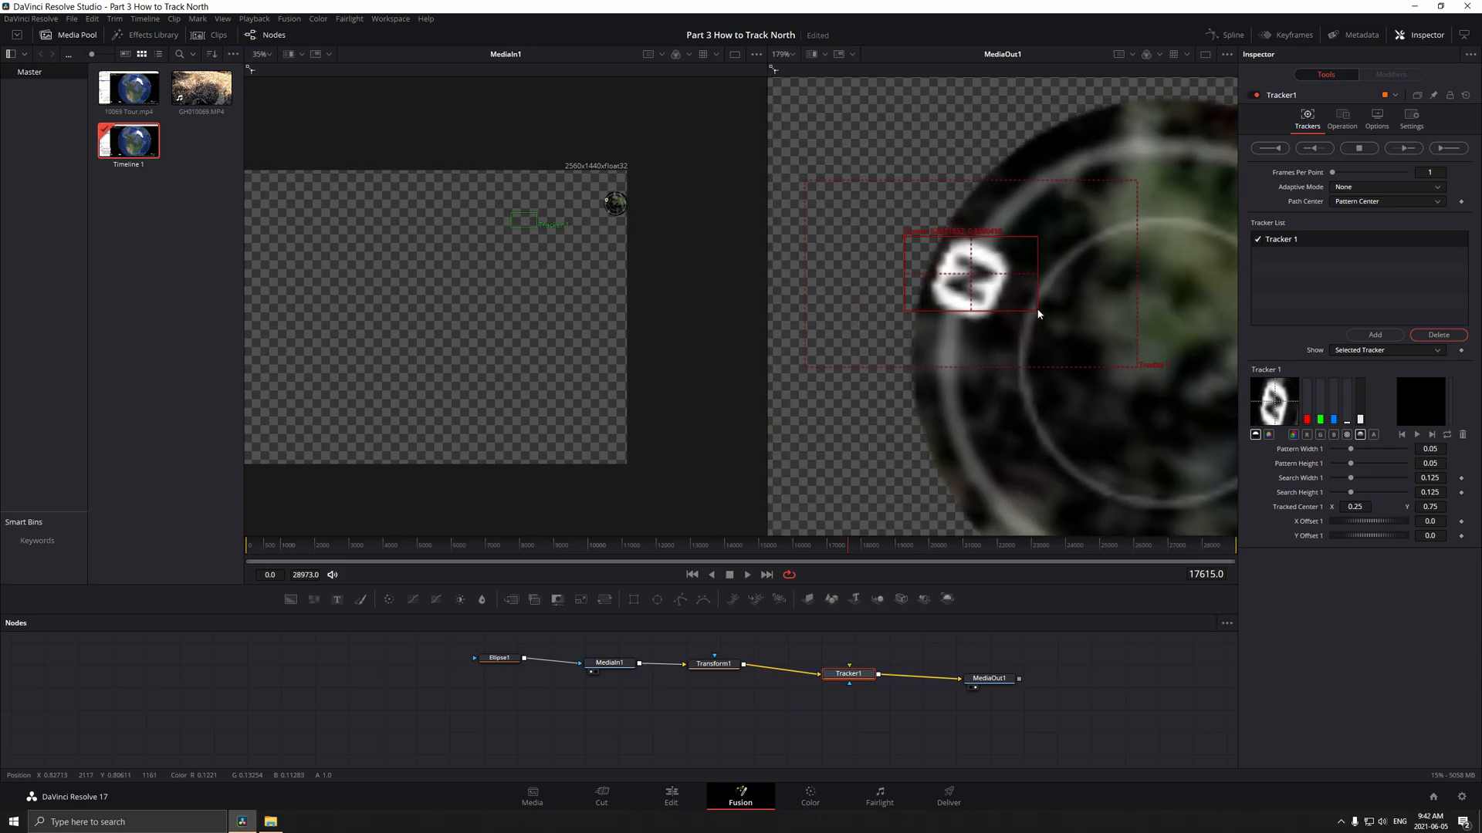
- Fit the tracker's pattern box to about 0.040 by 0.064 and shrink its search area to about 0.062 by 0.098
drag(1036, 312, 1027, 322)
scroll(913, 220, up, 5)
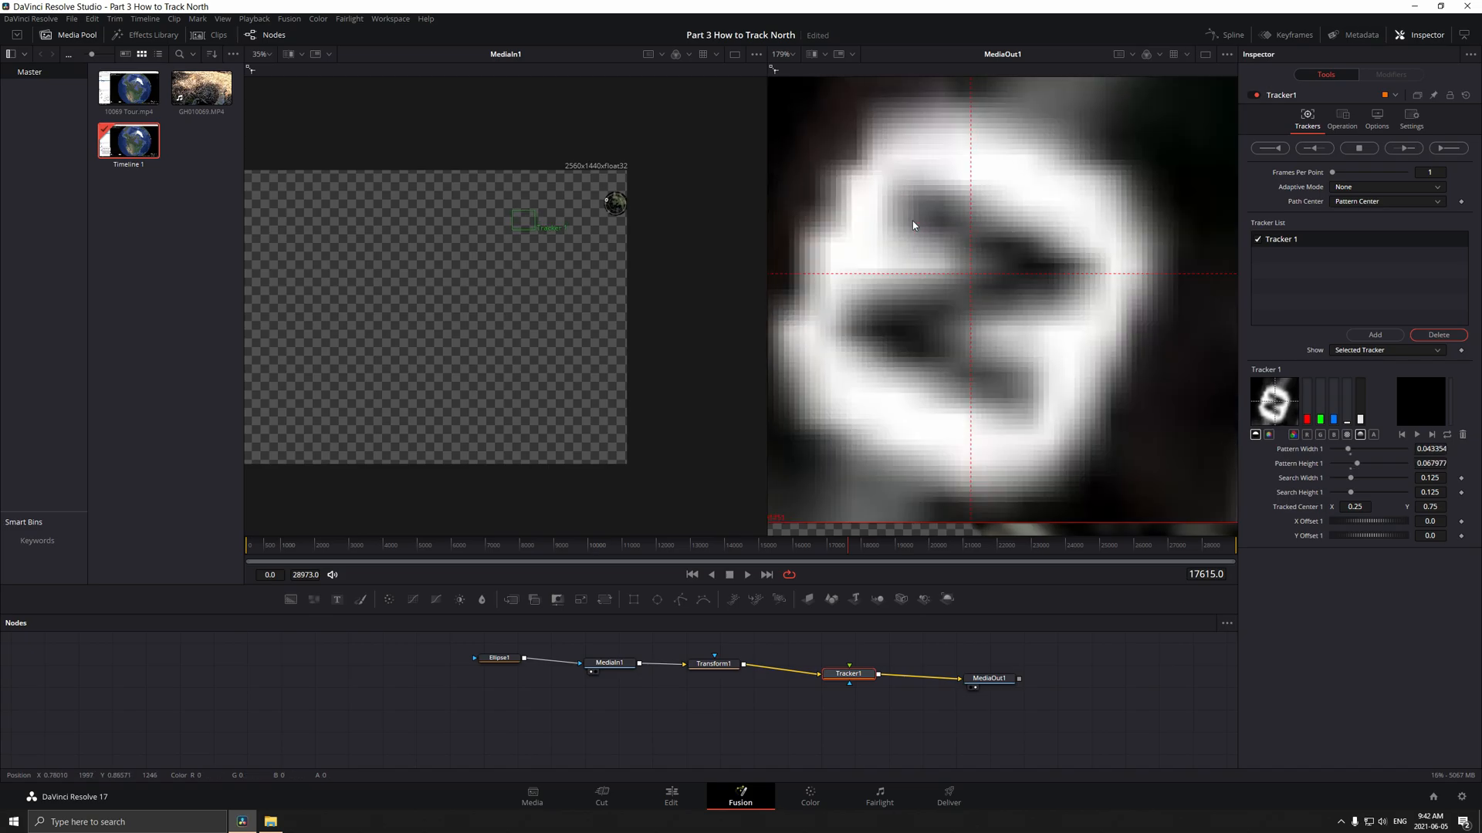
scroll(910, 224, down, 5)
scroll(986, 303, down, 2)
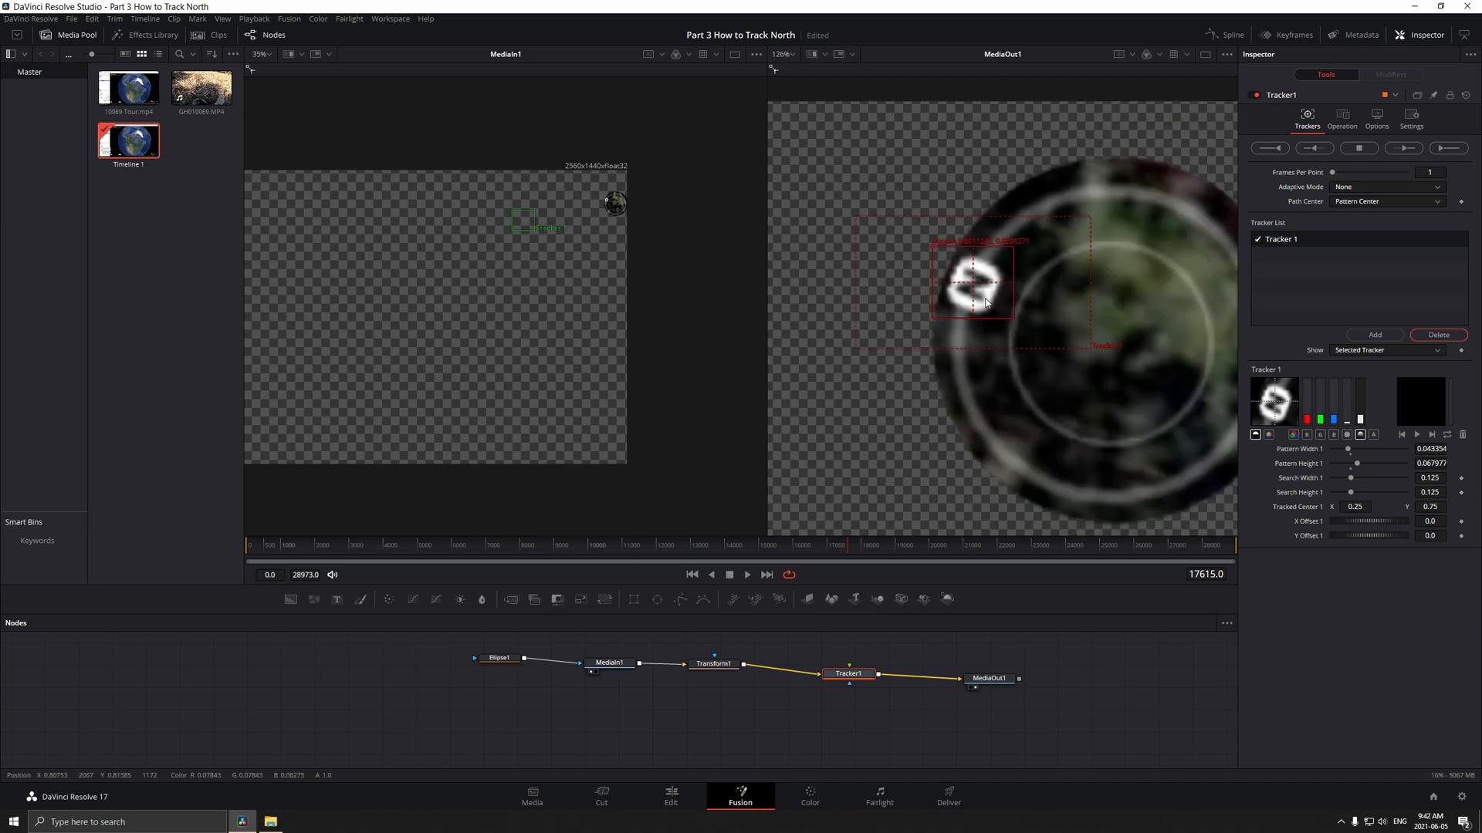
drag(1089, 347, 1036, 324)
drag(1038, 339, 1030, 335)
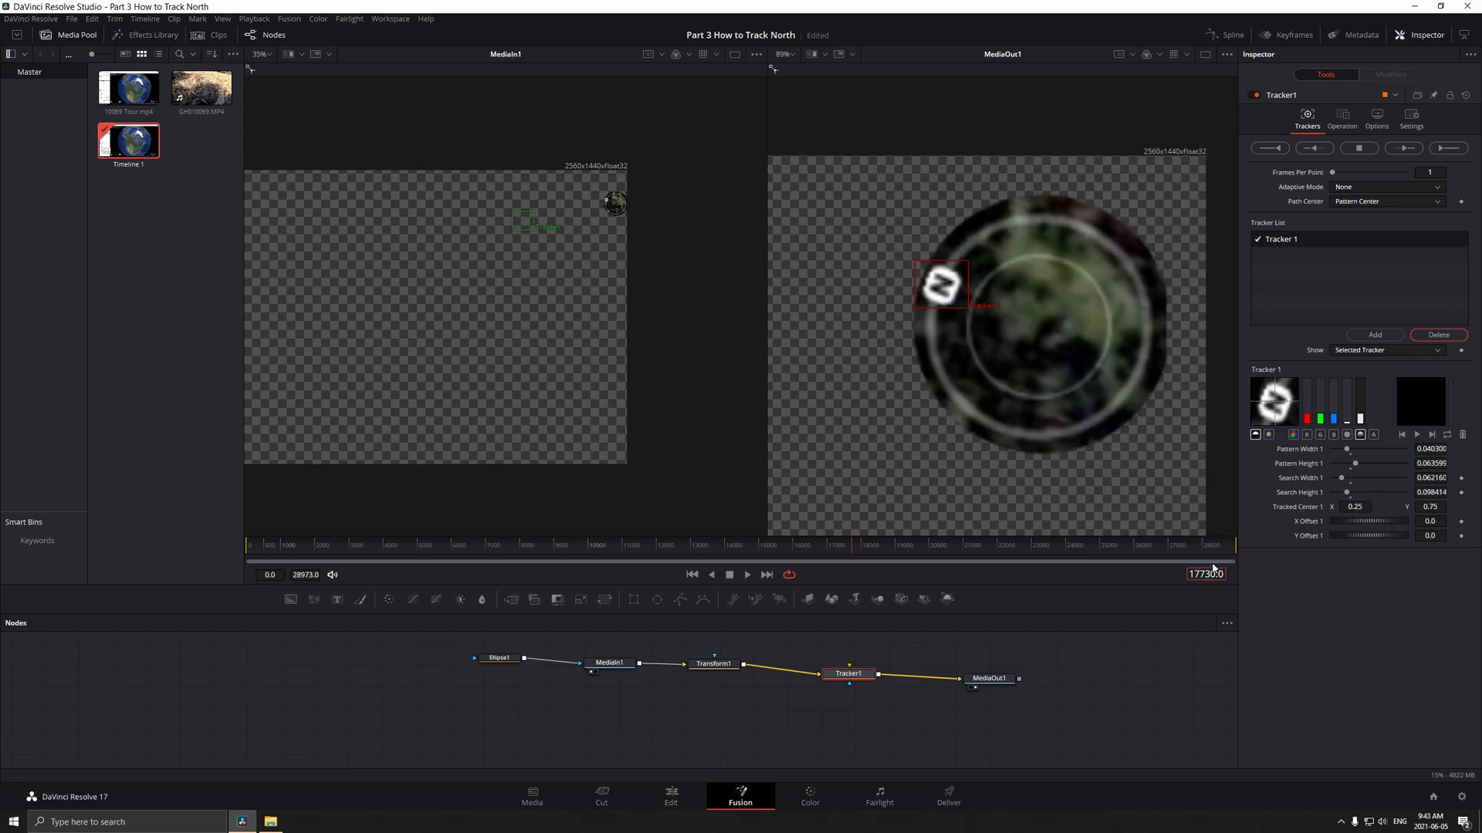
- Go to frame 0 and move the tracker's pattern box onto the N marker there
drag(620, 547, 243, 560)
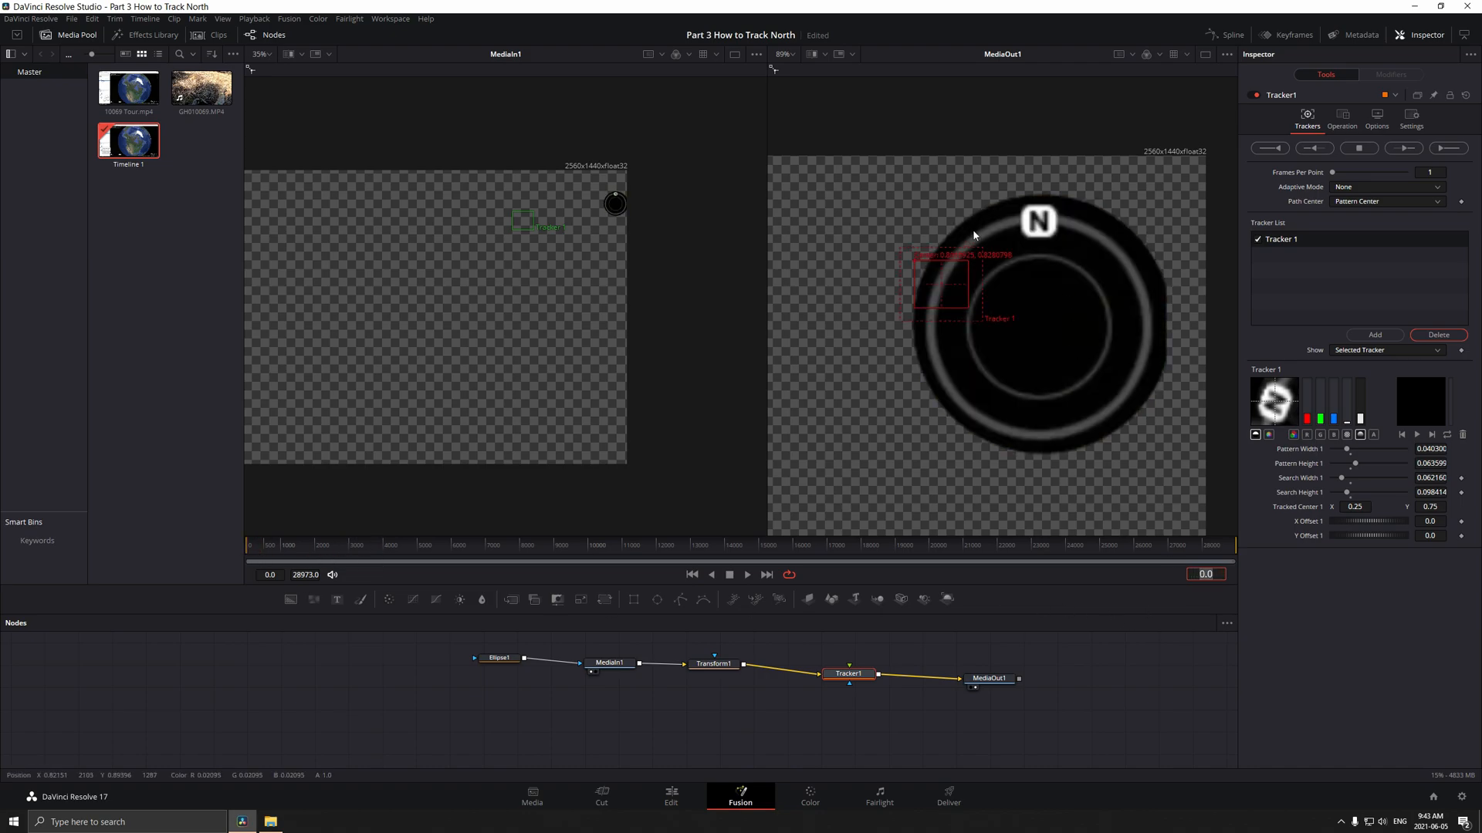
drag(918, 262, 1011, 199)
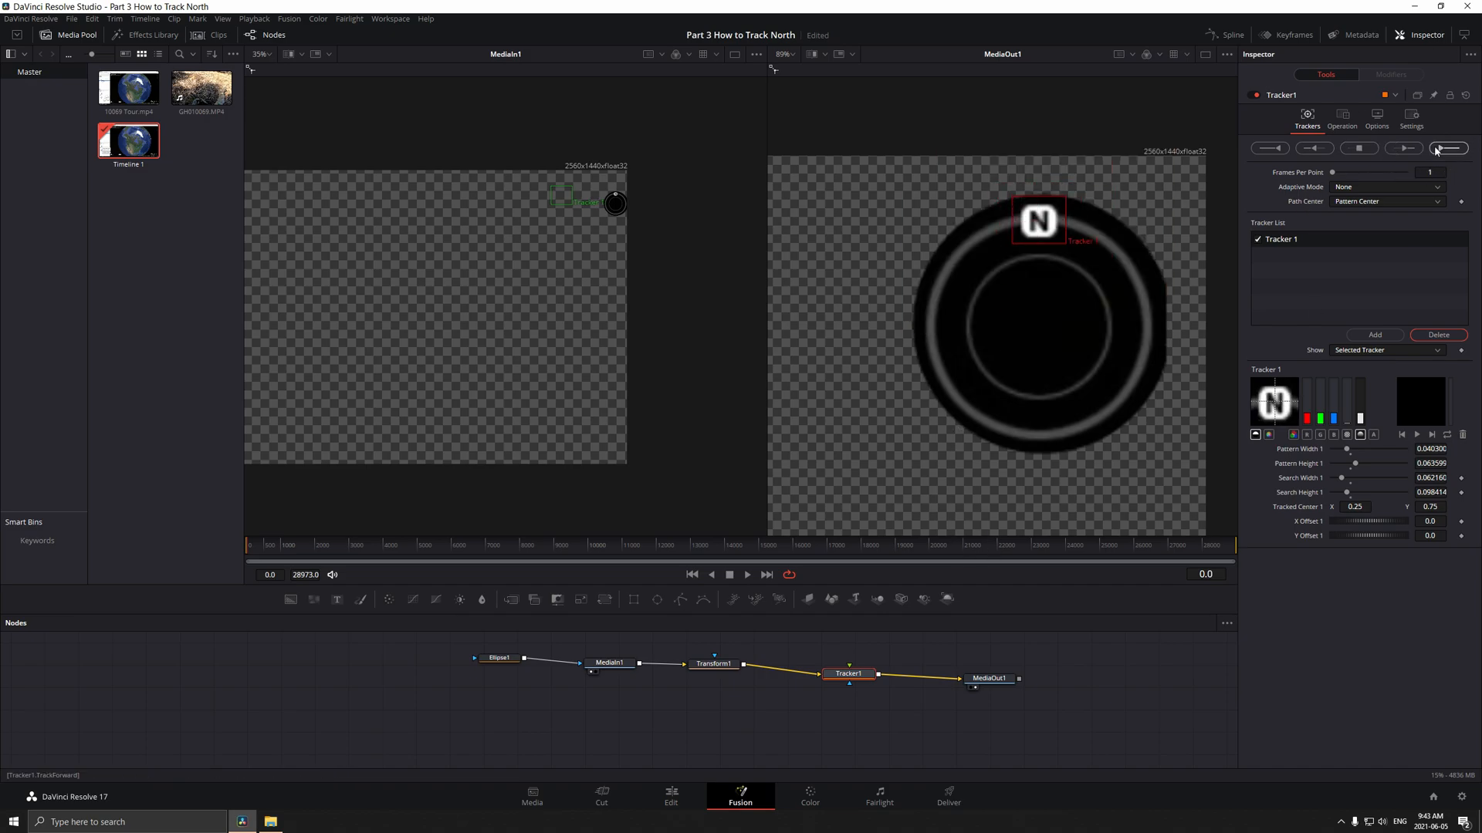
- Set Tracker1's operation to Match Move with FG over BG merging and return to the tracking controls
click(1343, 123)
click(1355, 144)
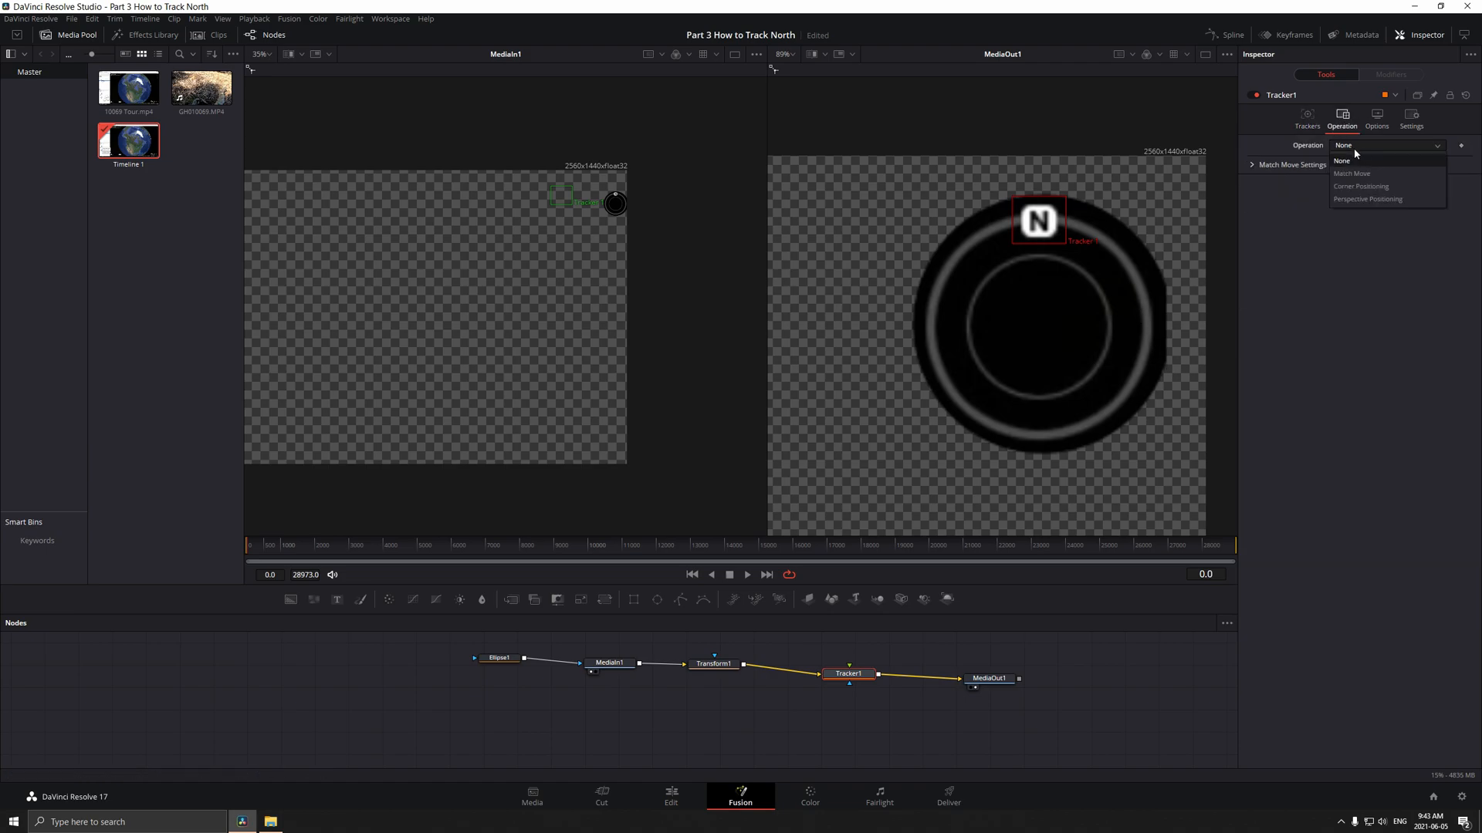
click(1358, 174)
click(1354, 160)
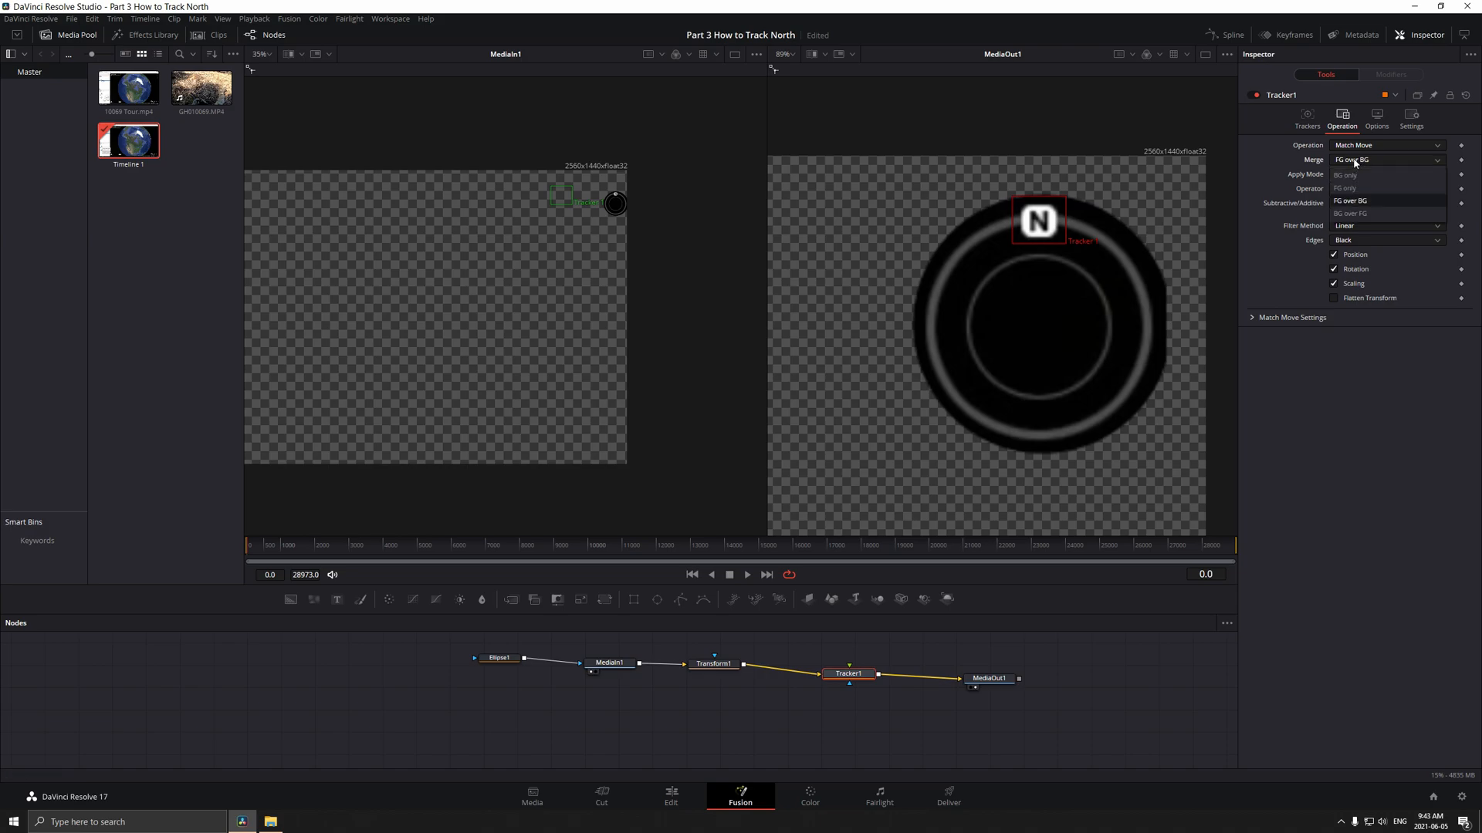
click(1357, 204)
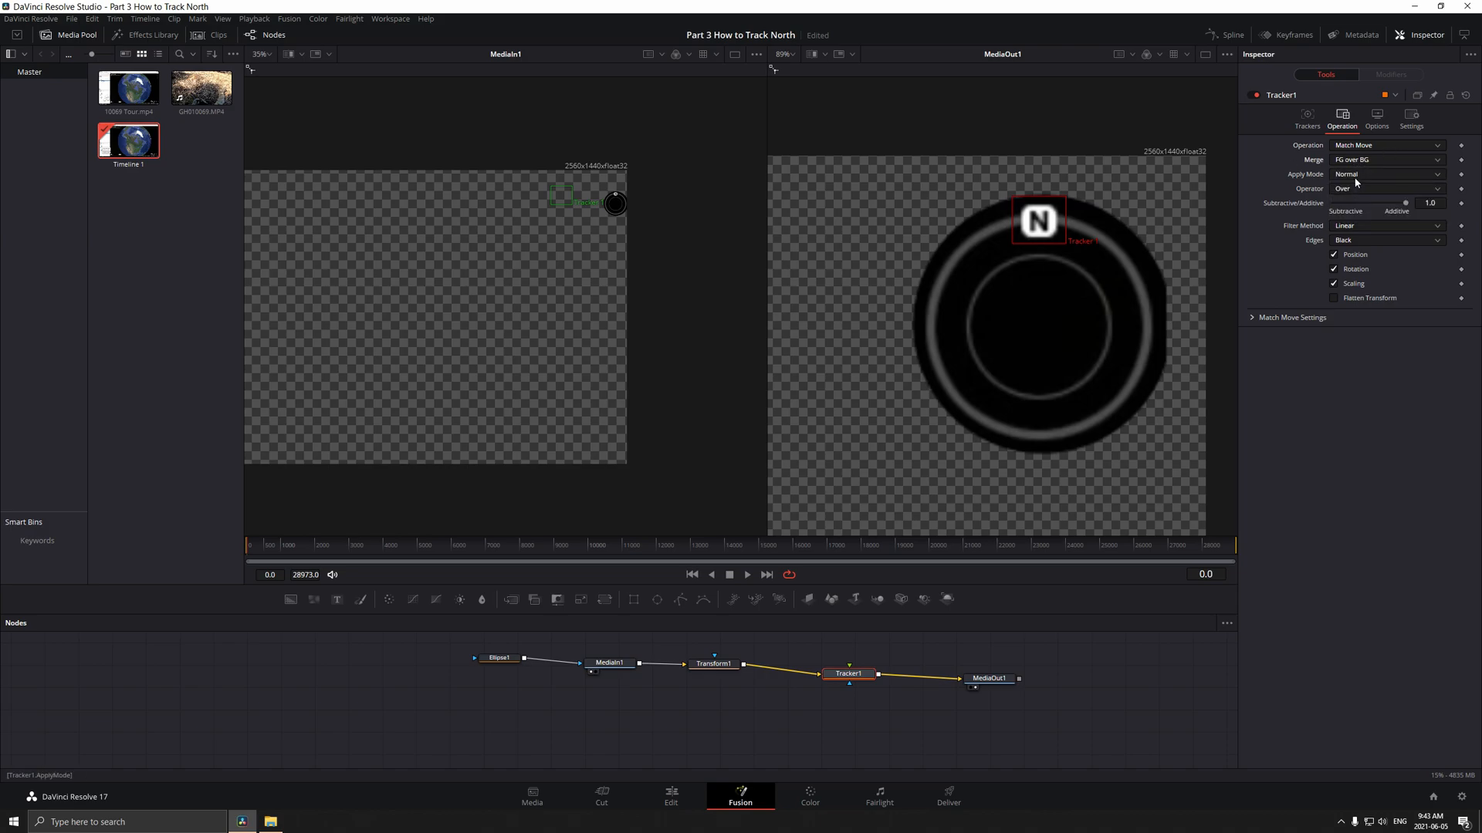
click(1308, 119)
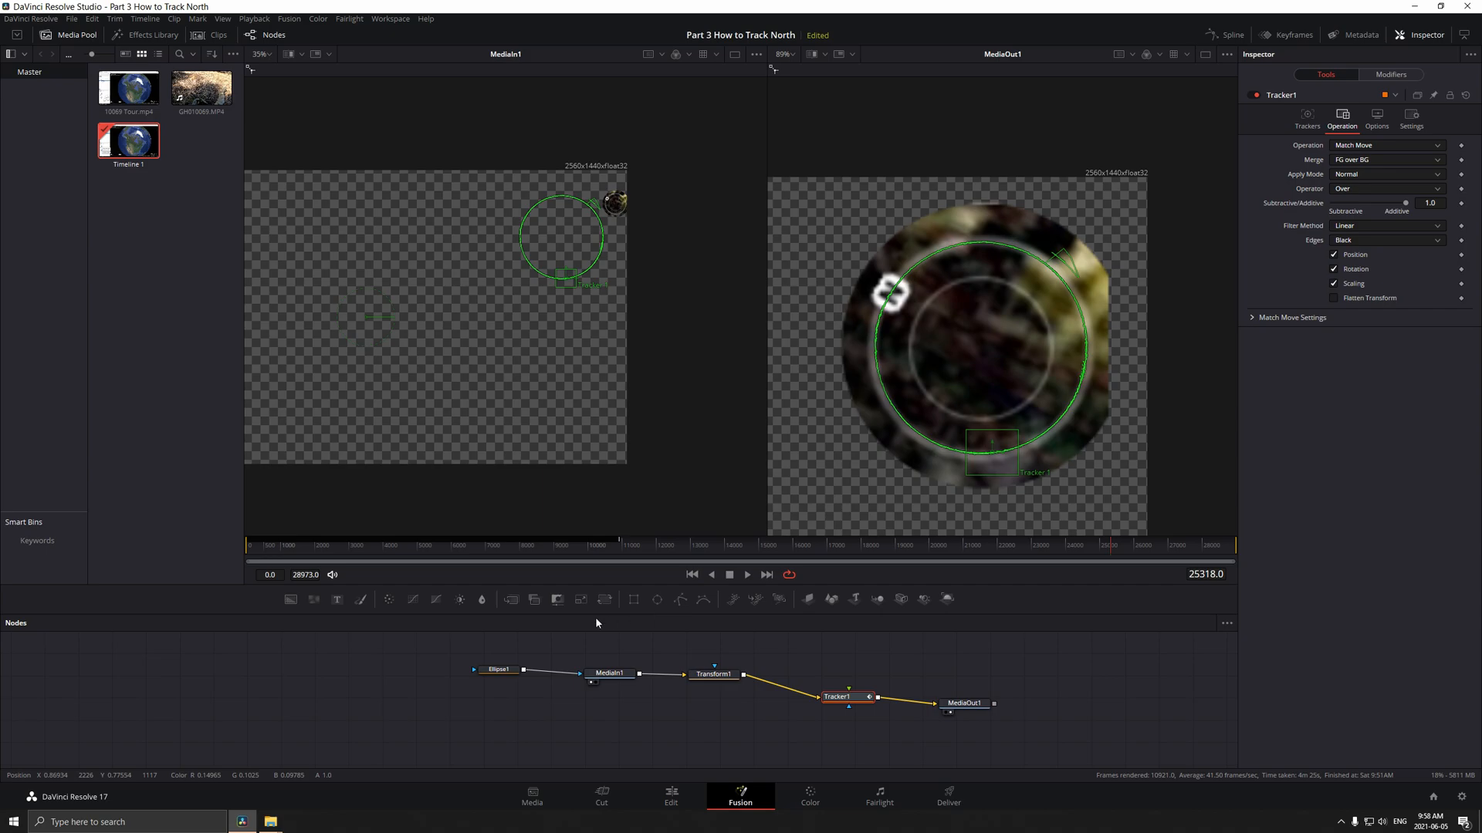
- Add a Text+ node and connect its output to Tracker1's foreground input
click(845, 677)
key(shift+space)
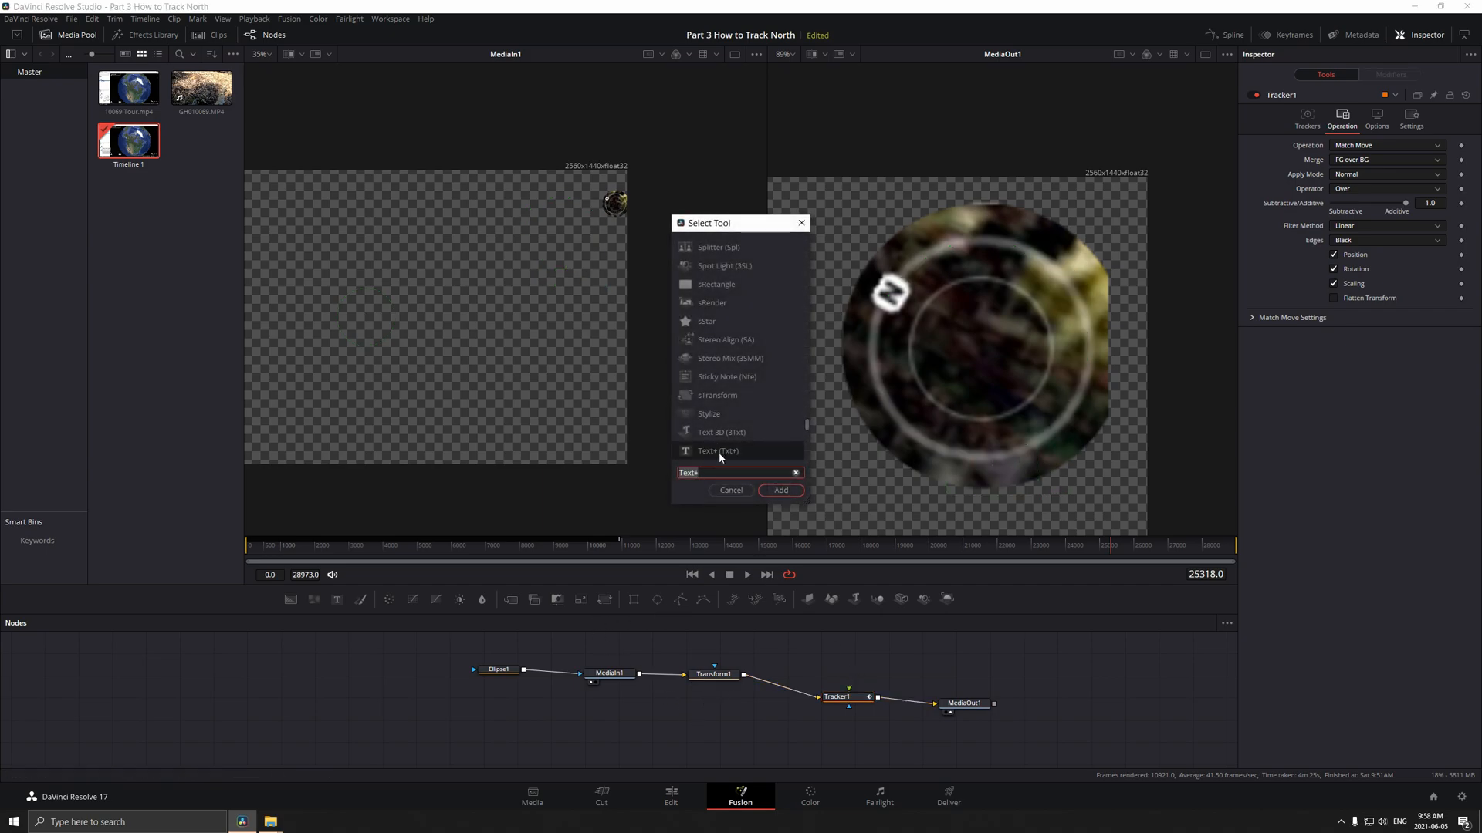
click(781, 490)
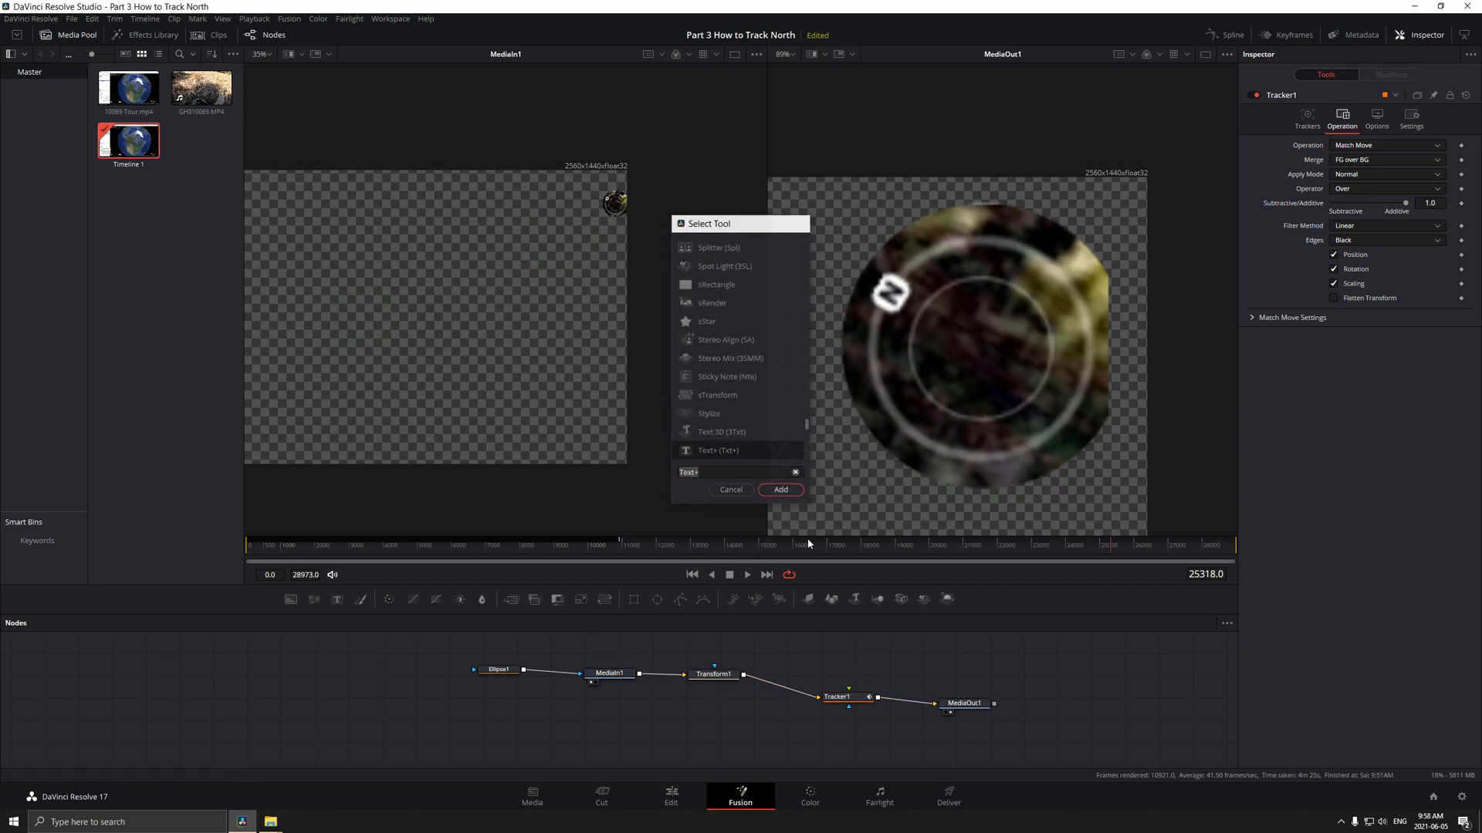
drag(830, 646, 849, 689)
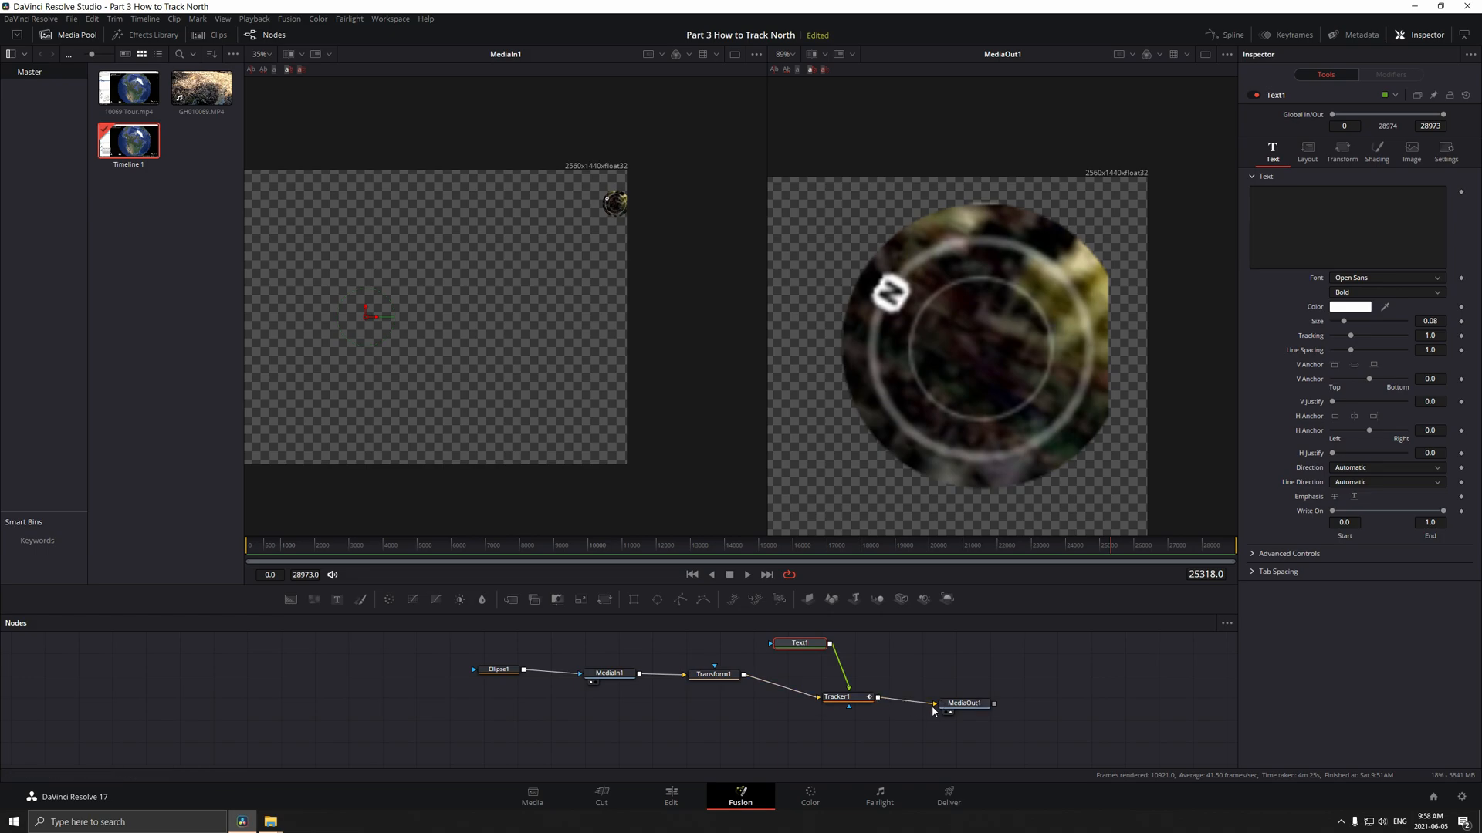
drag(799, 643, 804, 655)
- Enter a period as the Text1 content, with size 0.2087 and orange color #ff5500
click(1313, 202)
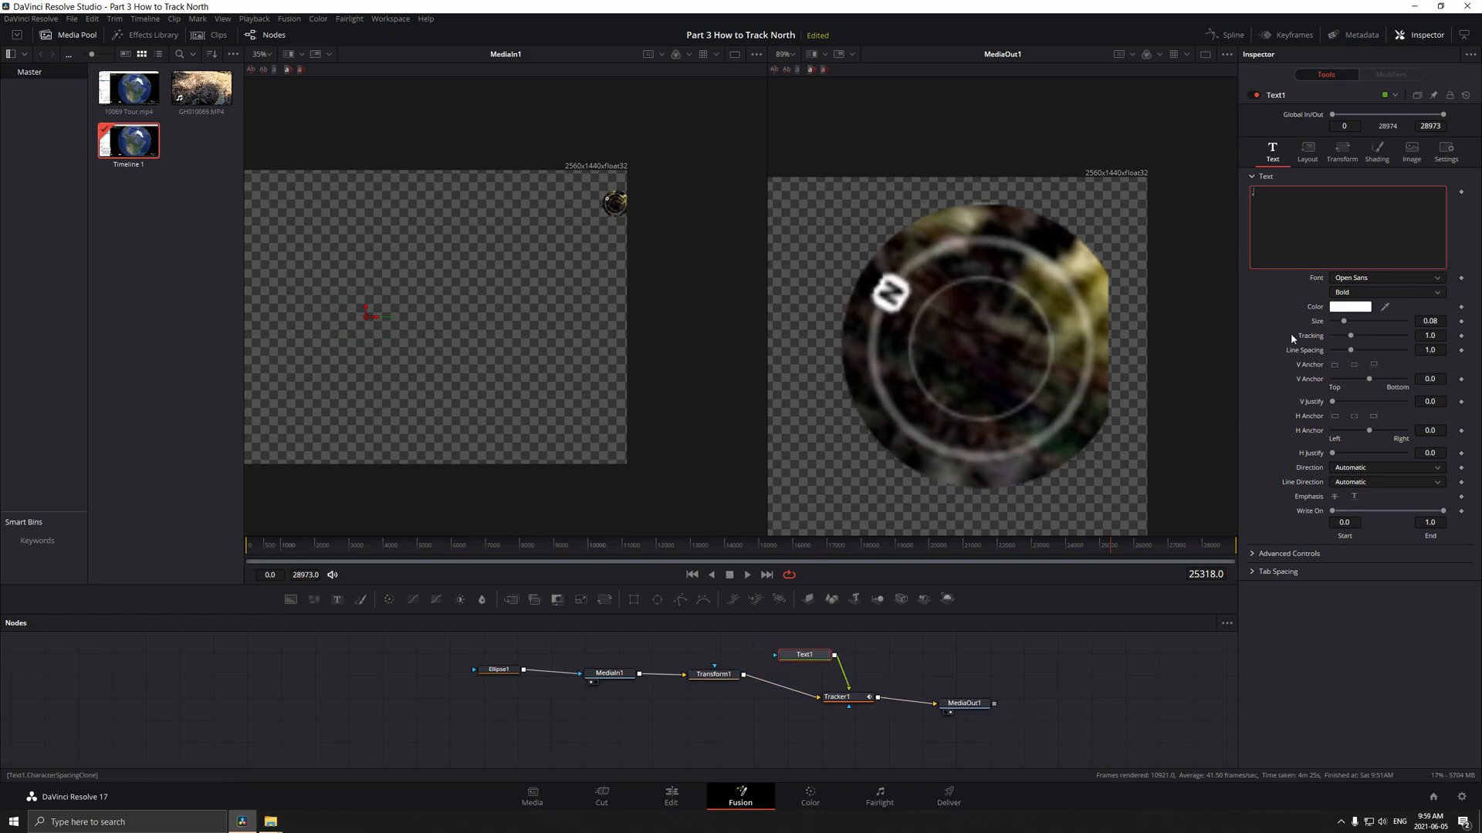
drag(1347, 322, 1362, 323)
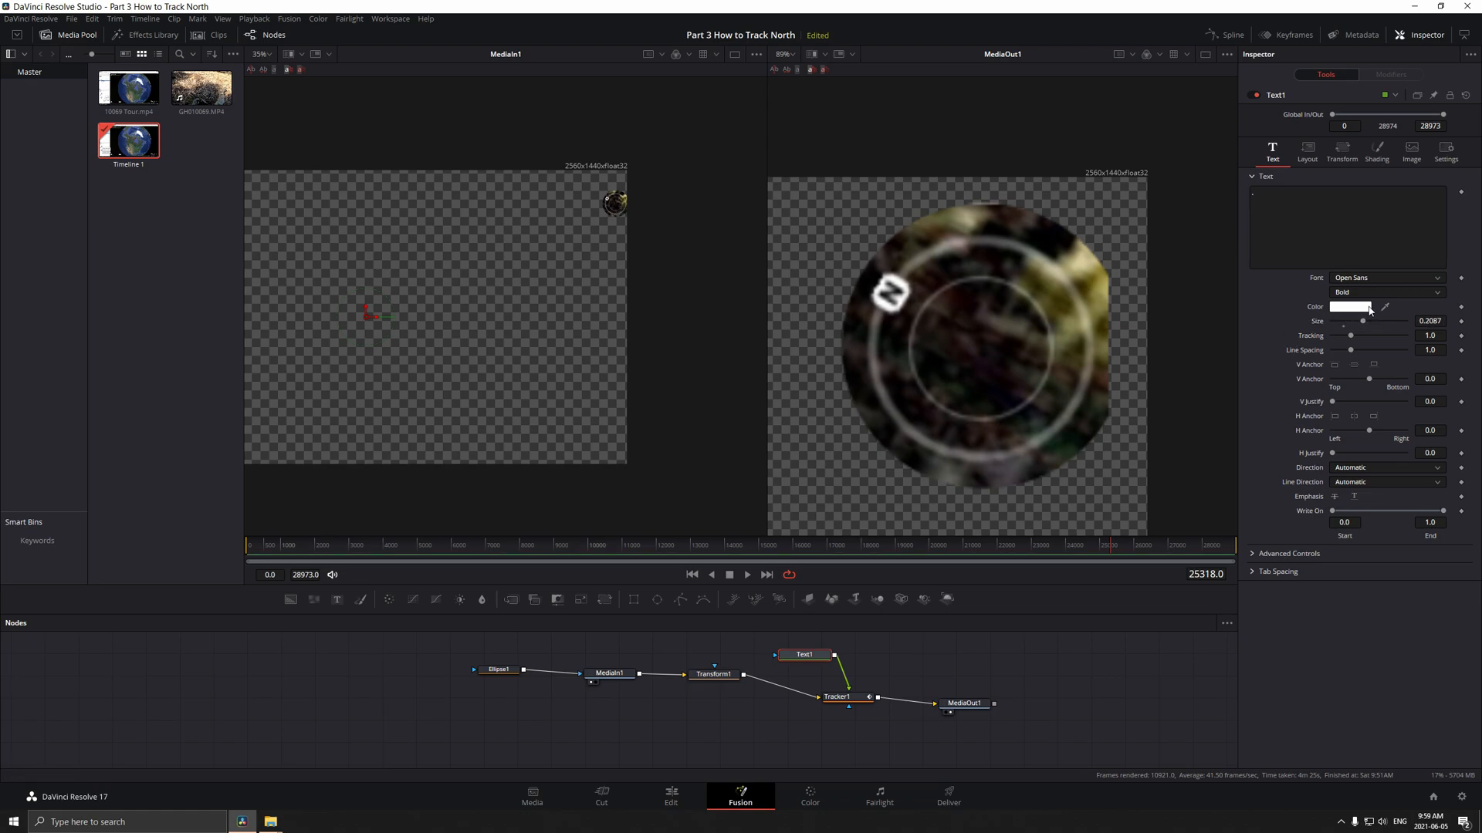
click(1350, 306)
click(645, 360)
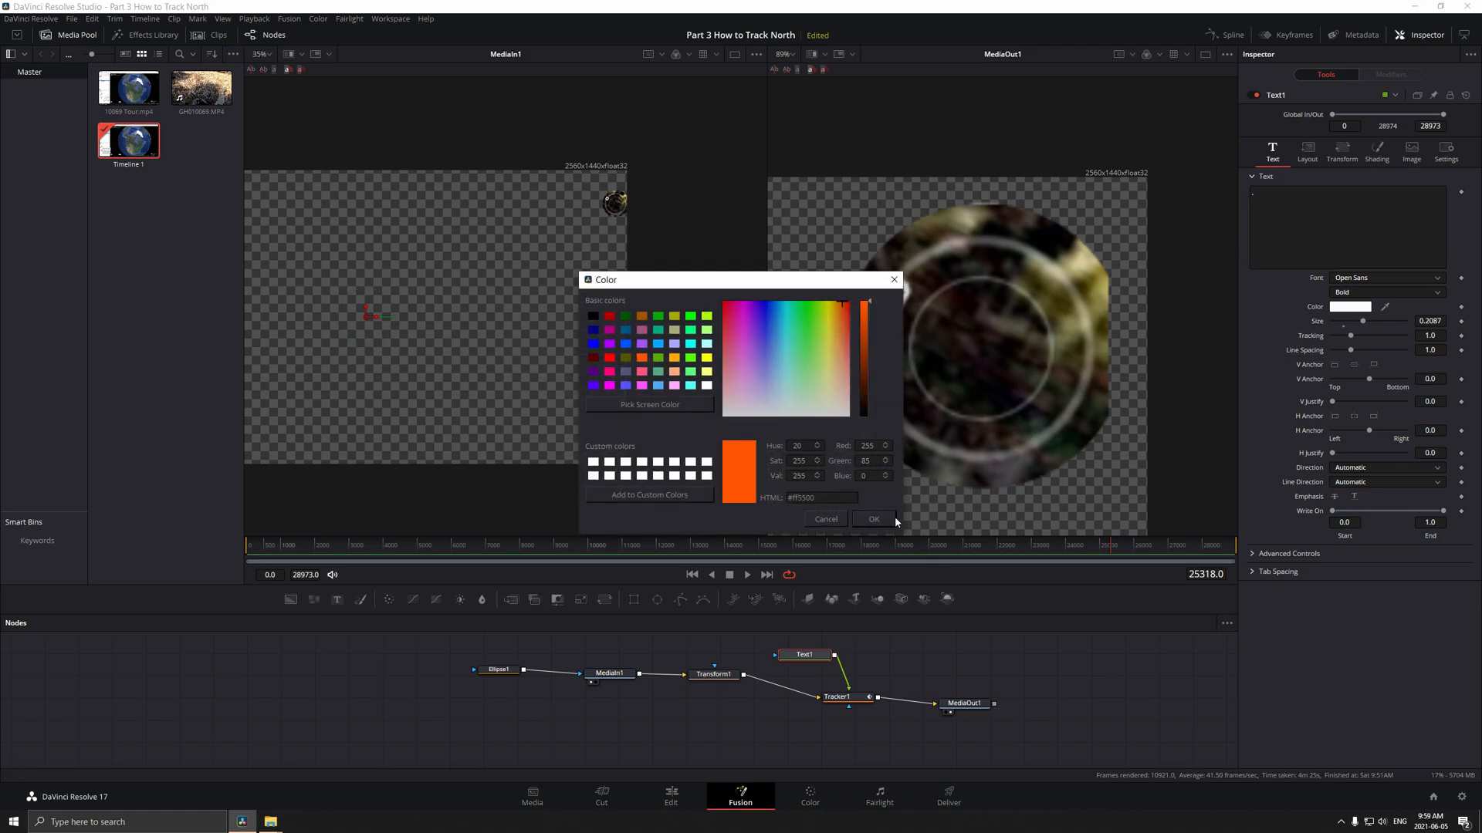
click(878, 517)
scroll(934, 395, down, 5)
scroll(934, 395, up, 3)
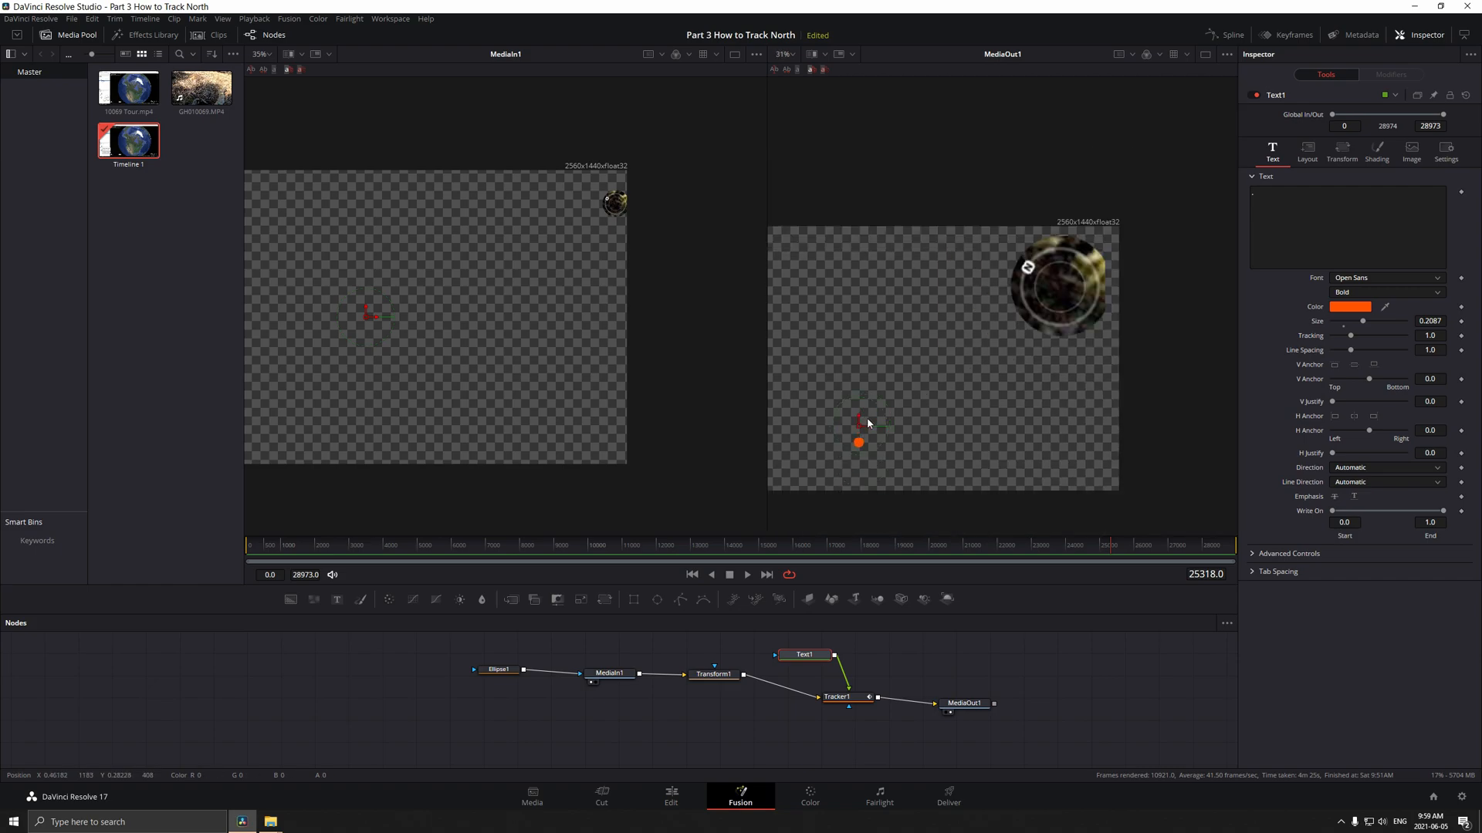
- Reduce the Text1 size to 0.1654 and move the orange dot onto the compass's N marker
drag(1363, 324, 1356, 323)
drag(861, 429, 1031, 256)
click(437, 547)
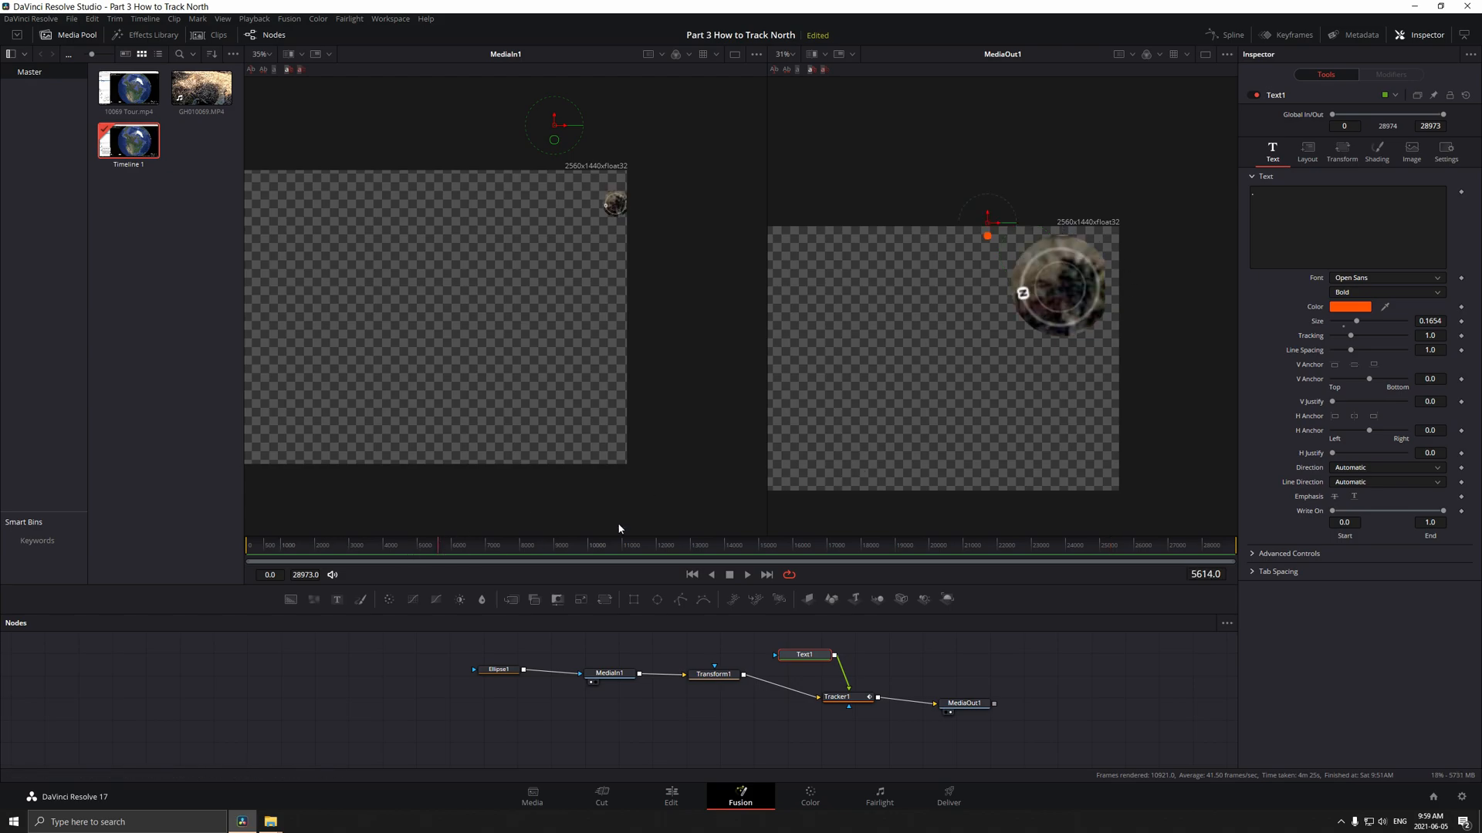
click(393, 550)
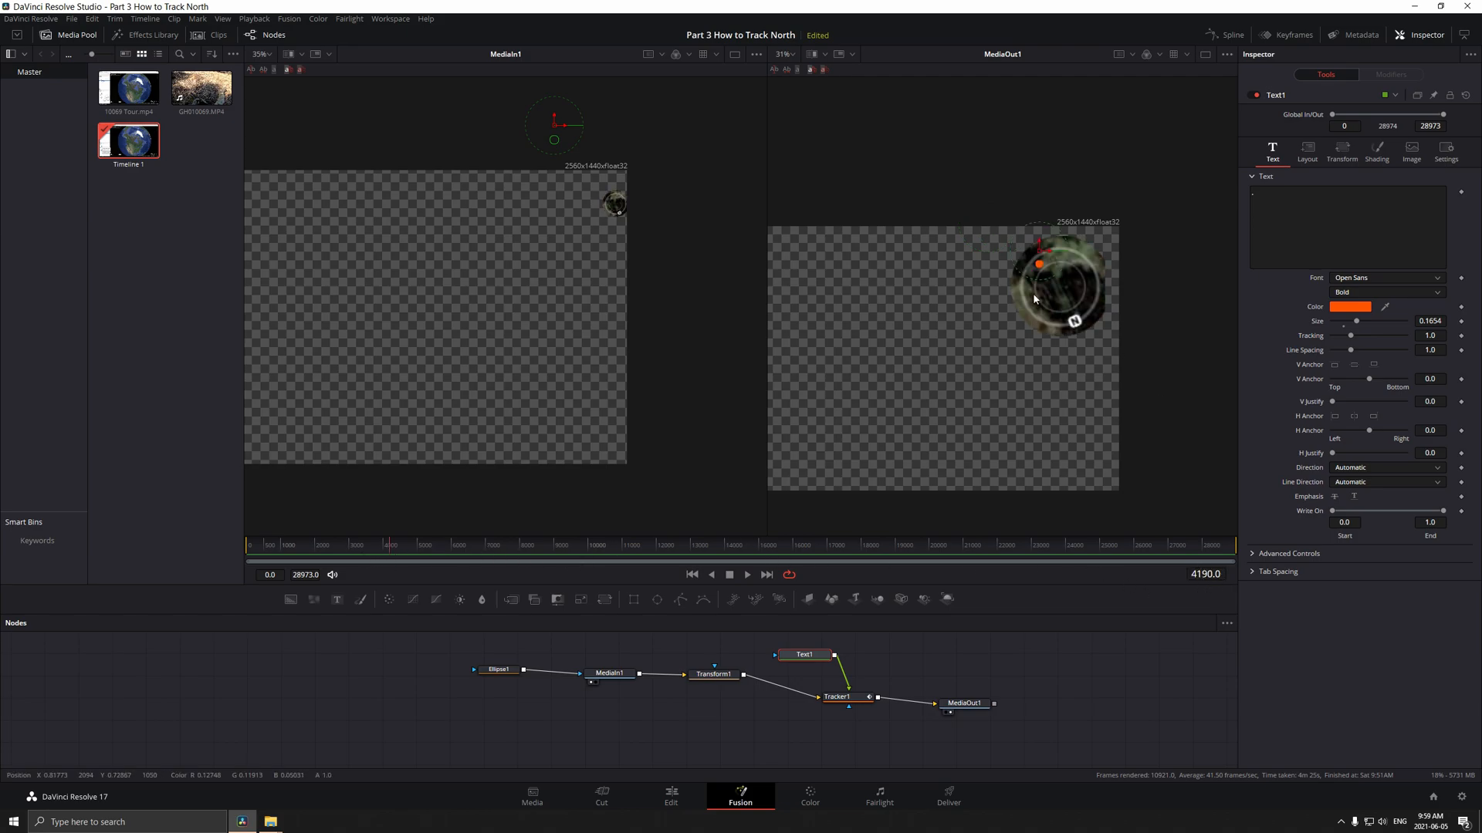
mouse_move(1042, 260)
mouse_down()
mouse_move(1088, 303)
mouse_move(1078, 312)
mouse_up()
- Check the dot against the N marker at several earlier and later frames, and set Tracker1's merge to FG only
click(417, 551)
click(462, 549)
click(396, 549)
click(334, 549)
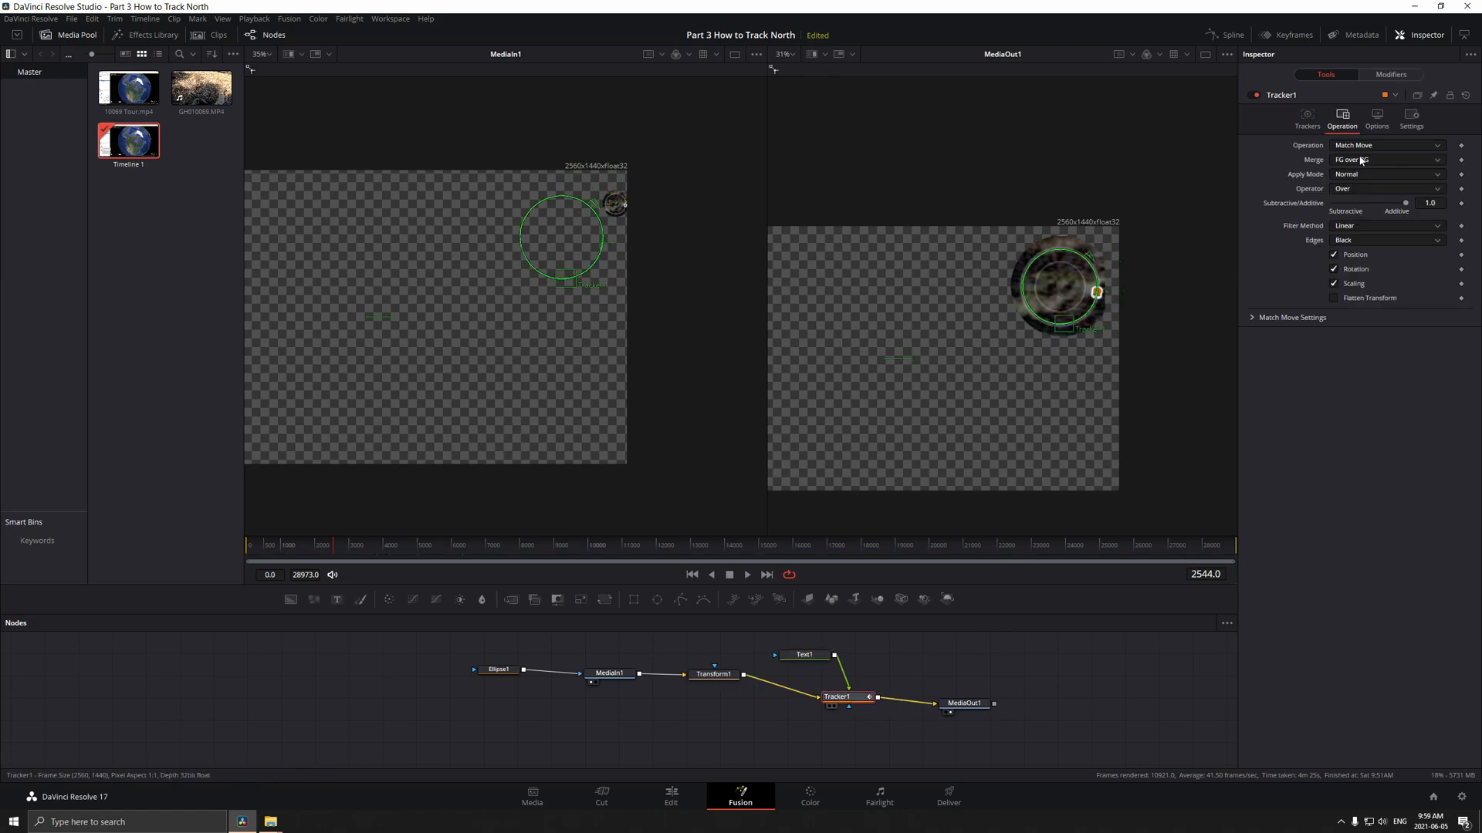
click(1360, 160)
click(1366, 190)
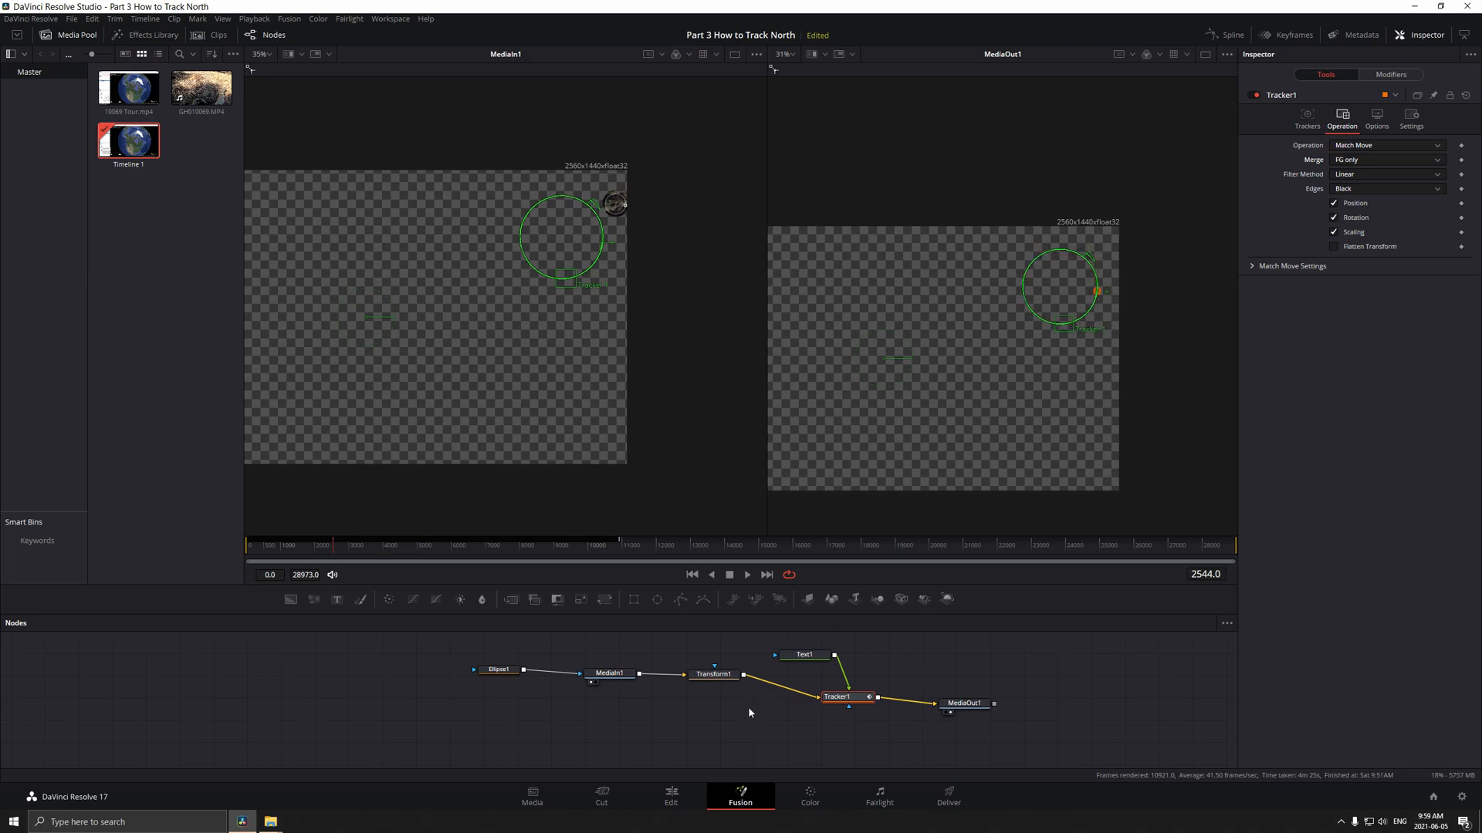
- Switch to the Edit page and scrub through the overlapping clips to examine the orange dot around the circular map overlay
click(678, 798)
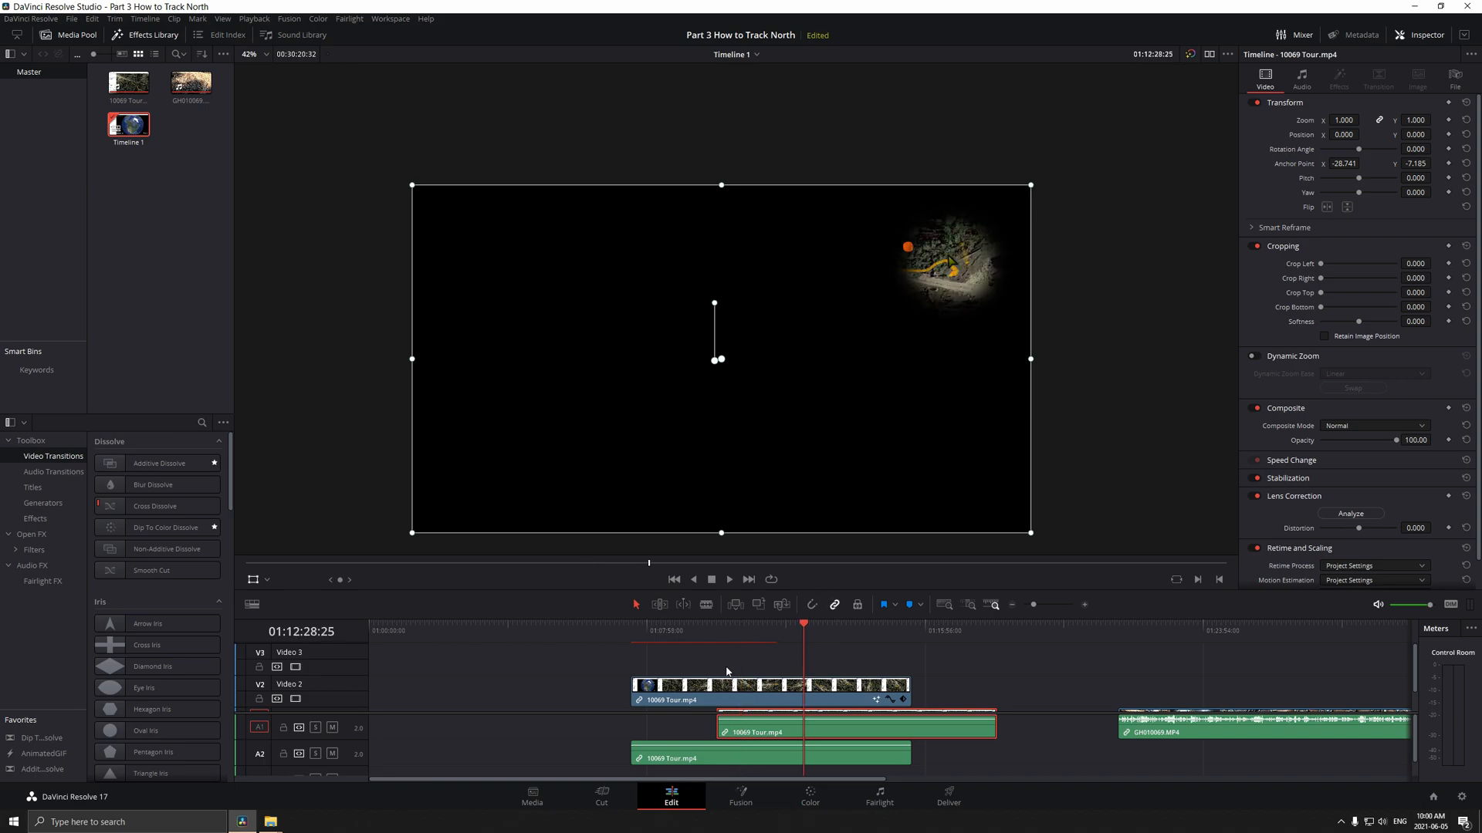
drag(736, 643, 759, 644)
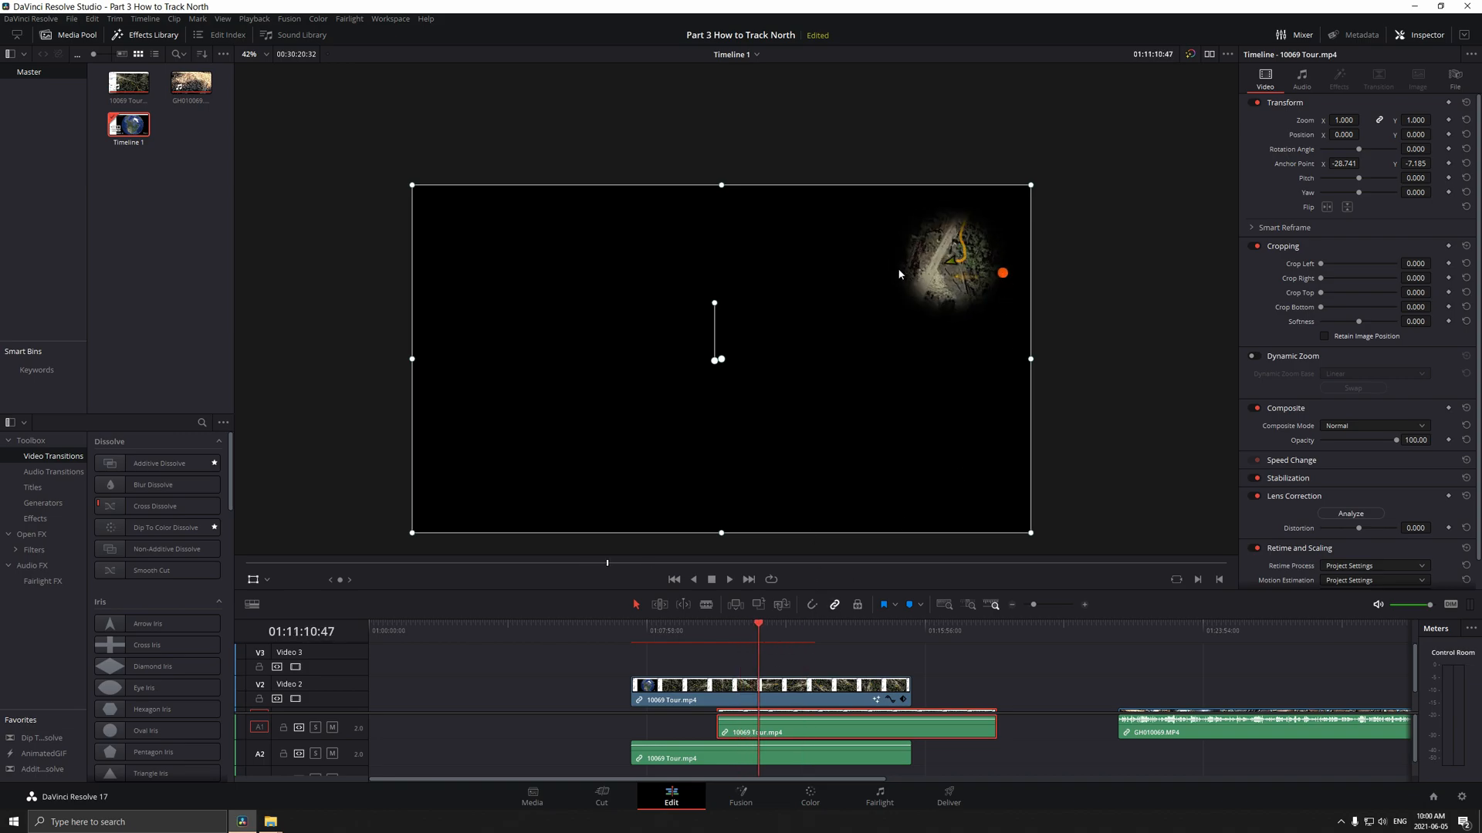
drag(759, 634, 768, 633)
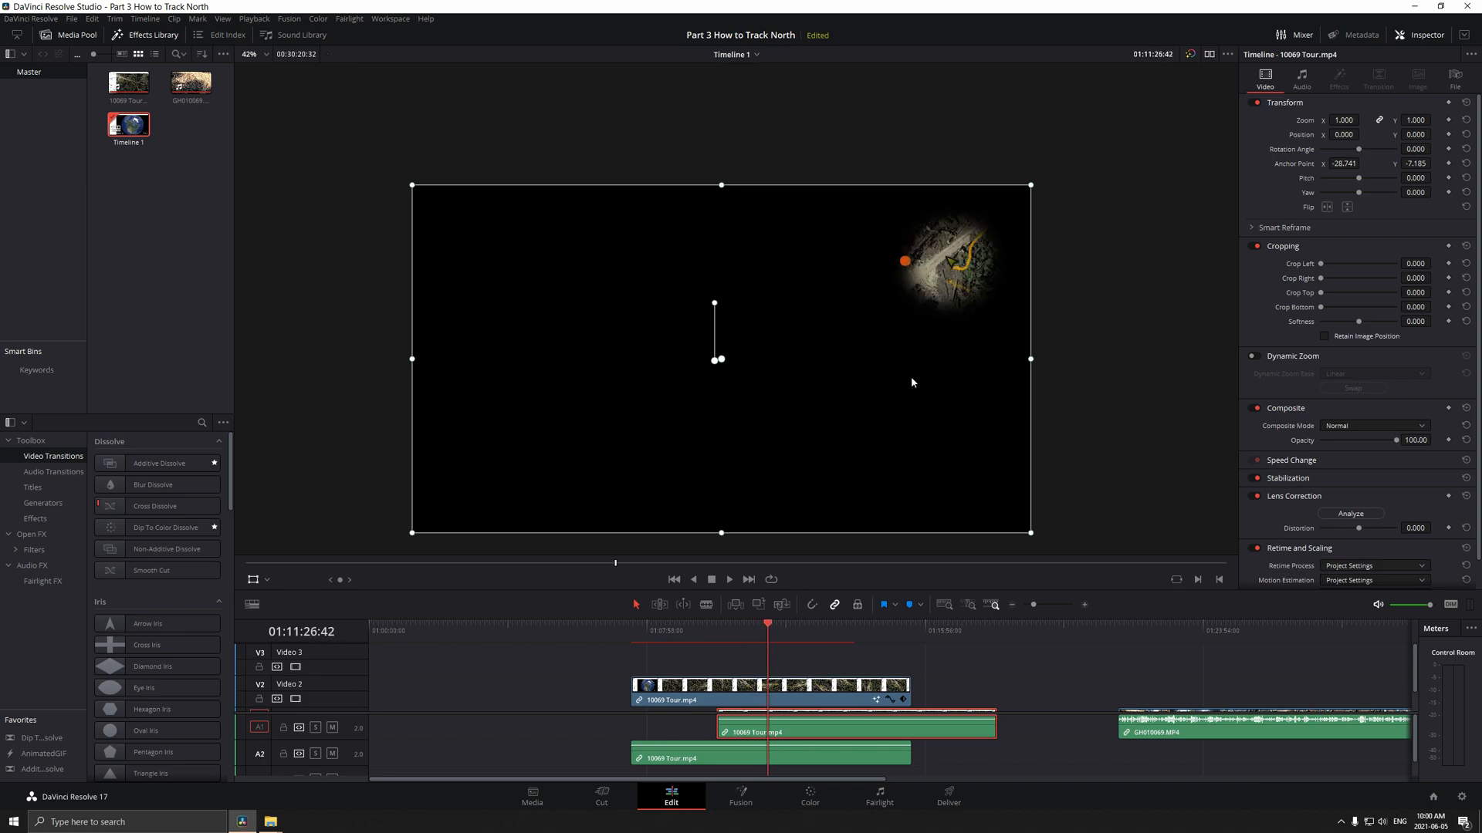
- Shift the Video 2 clip 10069 Tour.mp4 to Position X 876.994 and compare the dot with the map at other times
click(733, 698)
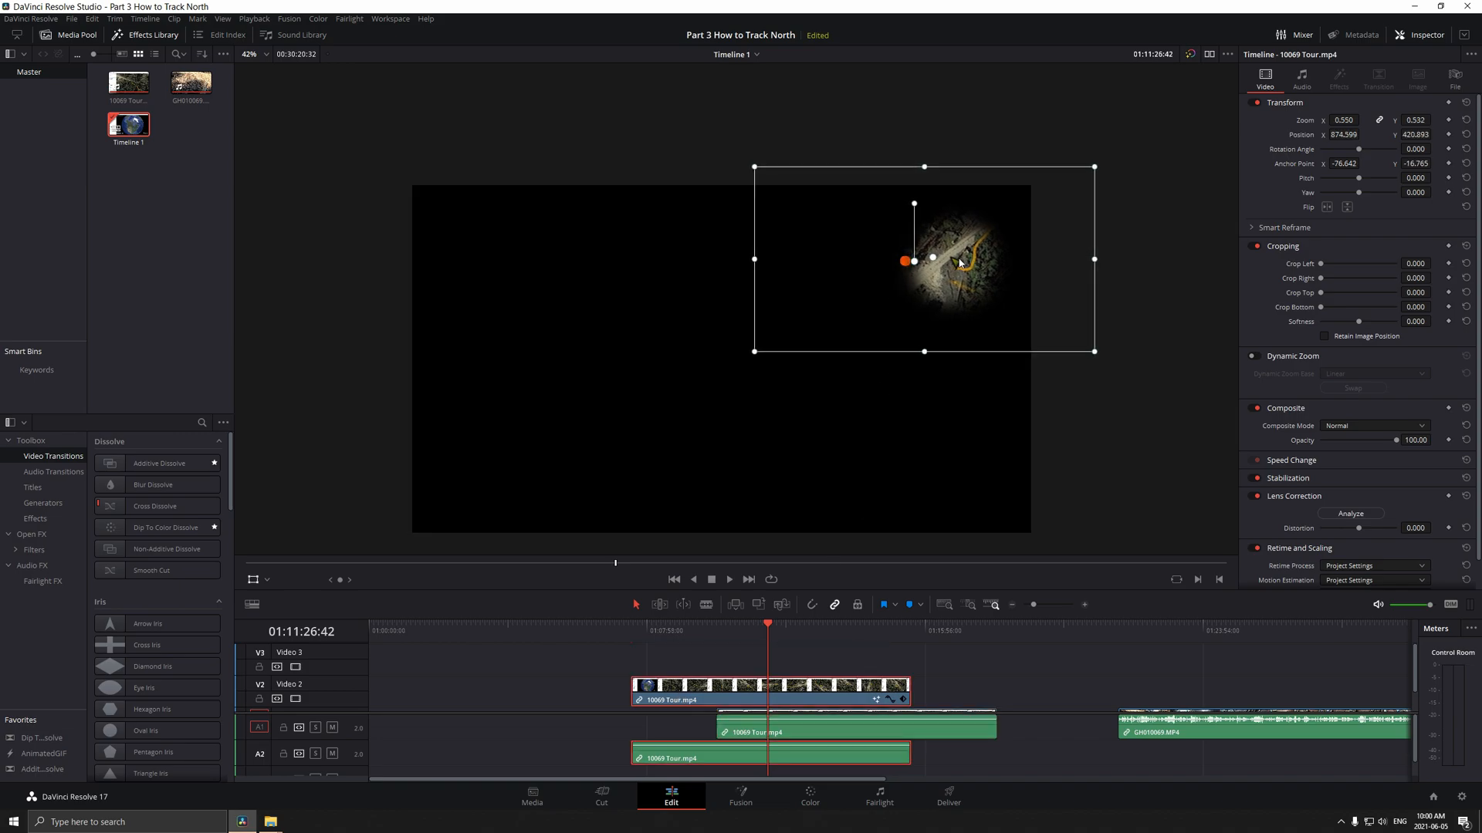
click(793, 629)
mouse_move(792, 629)
mouse_down()
mouse_move(855, 625)
mouse_move(737, 643)
mouse_move(790, 634)
mouse_up()
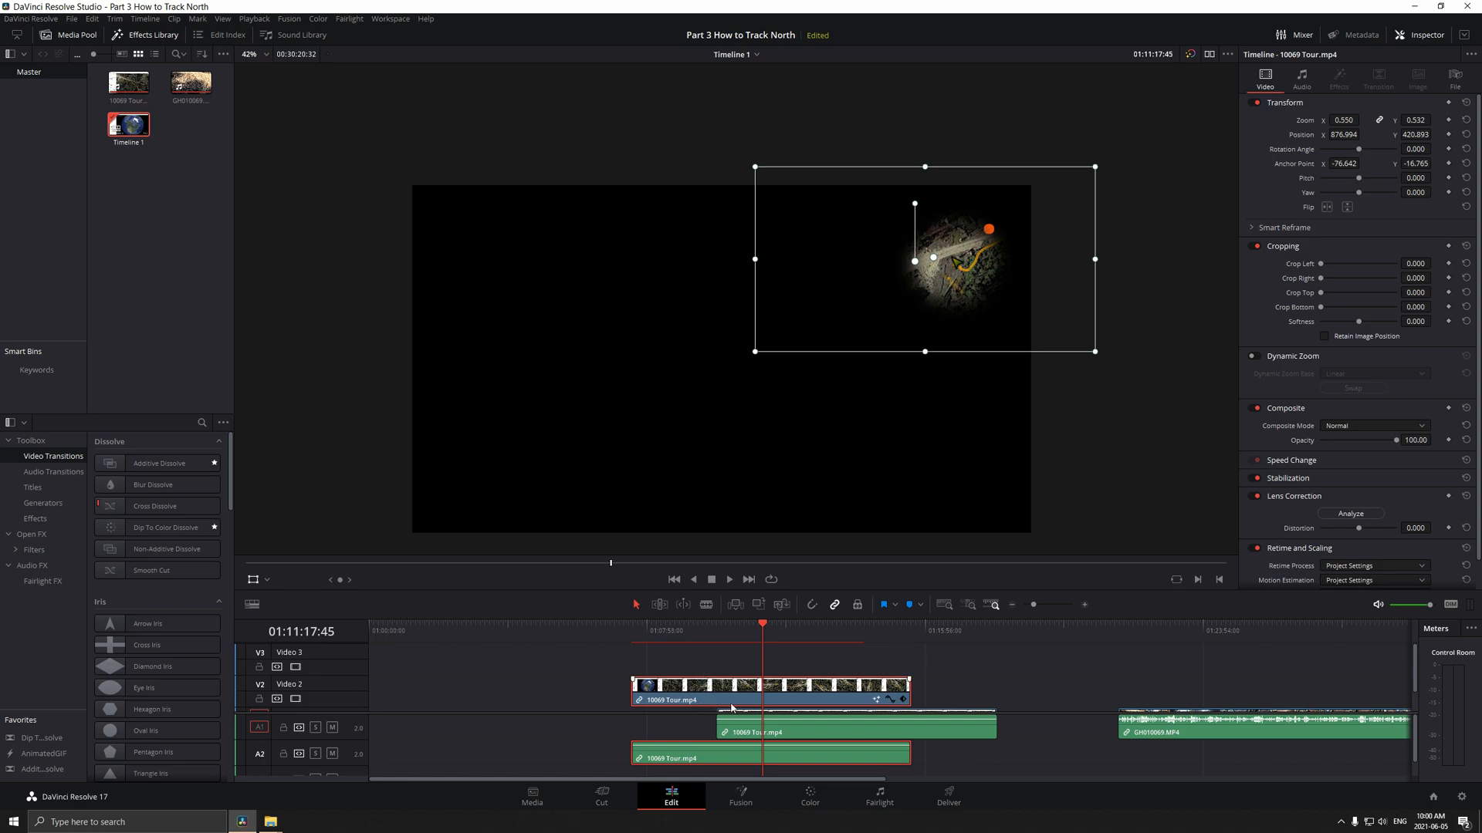
- Auto-align the Video 2 and Video 1 10069 Tour.mp4 clips with each other, and clear the selection
ctrl+click(792, 739)
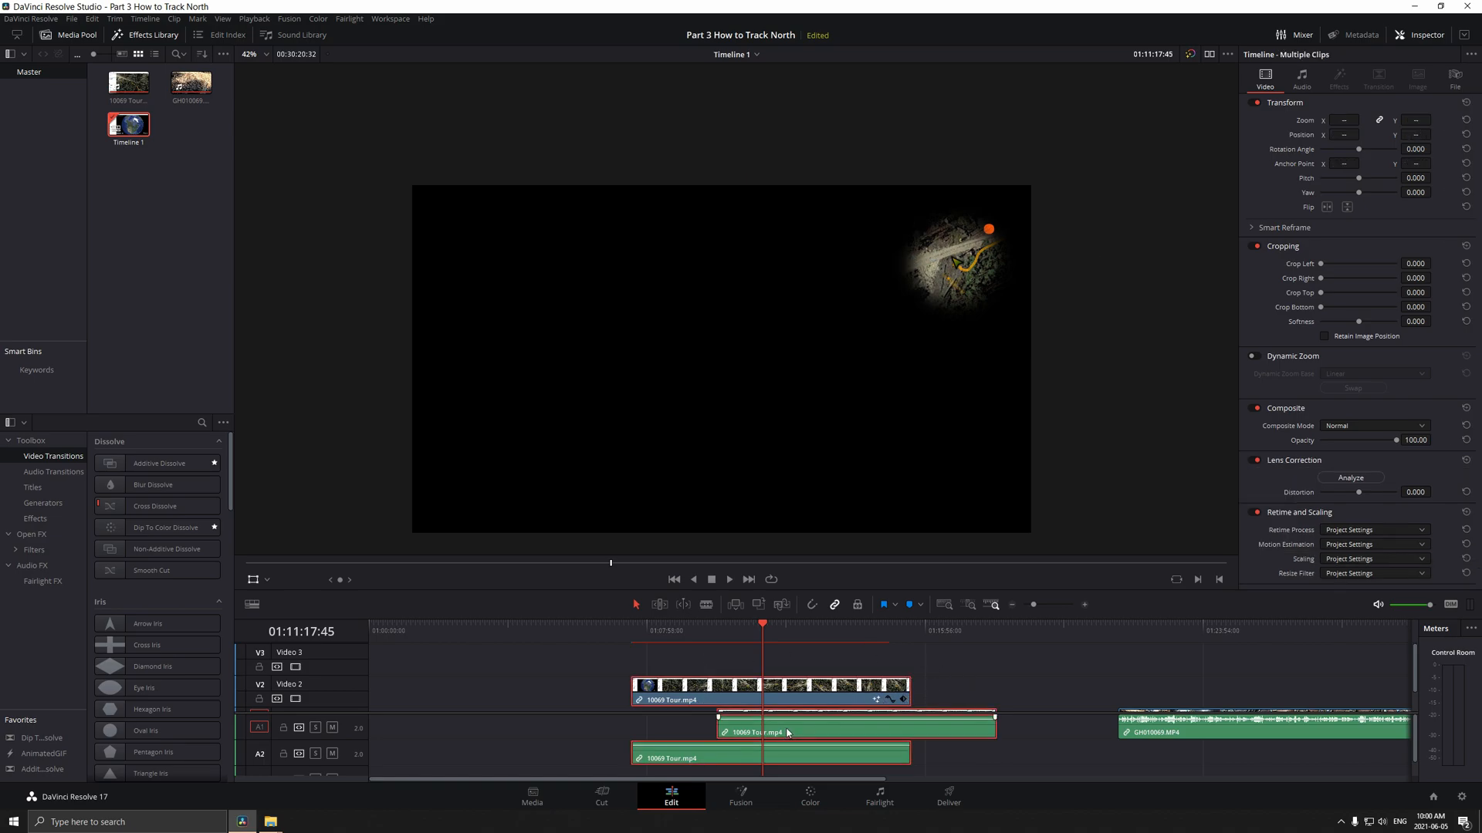
right_click(807, 734)
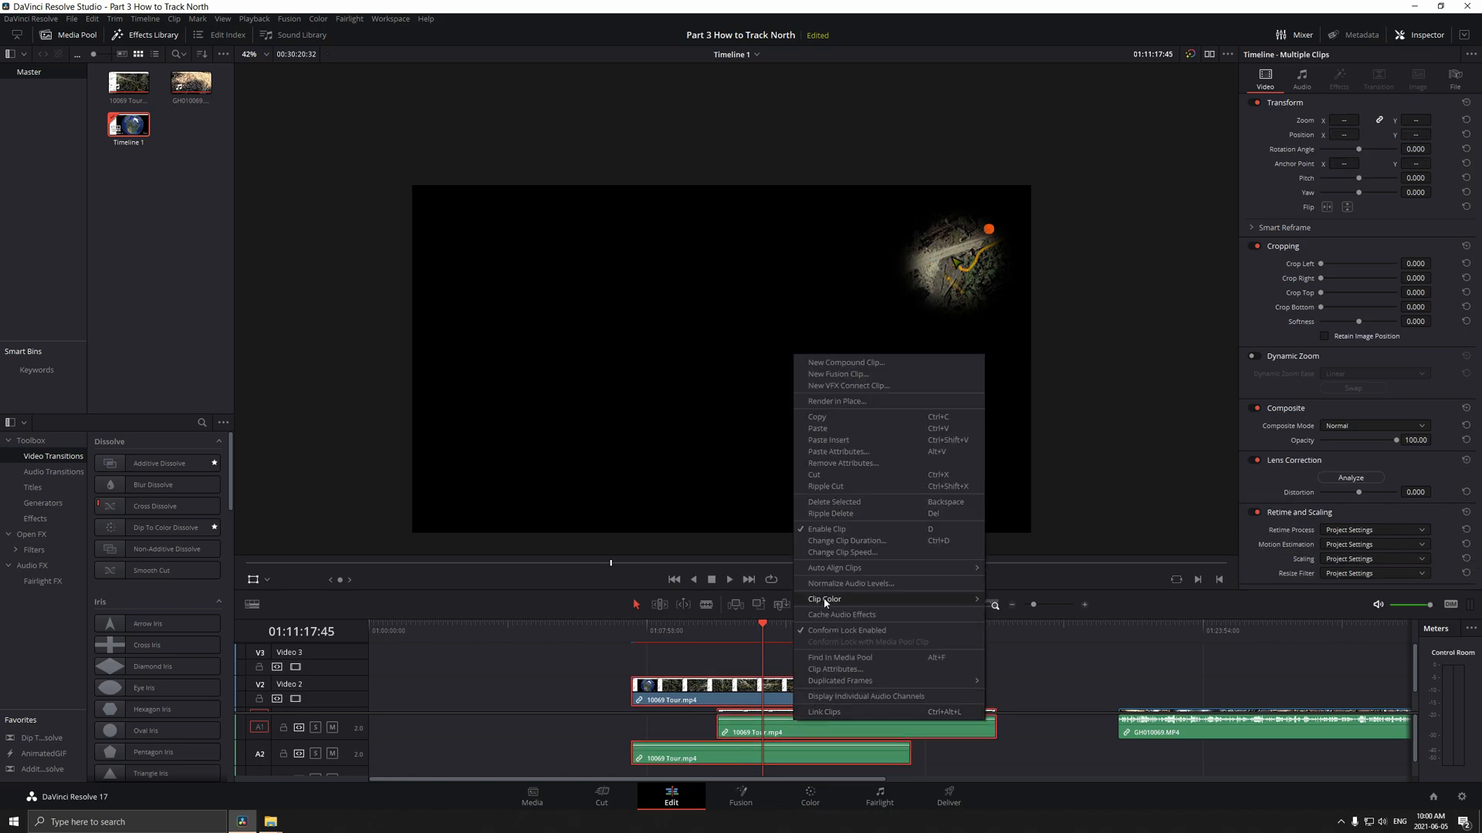
mouse_move(849, 568)
click(1002, 570)
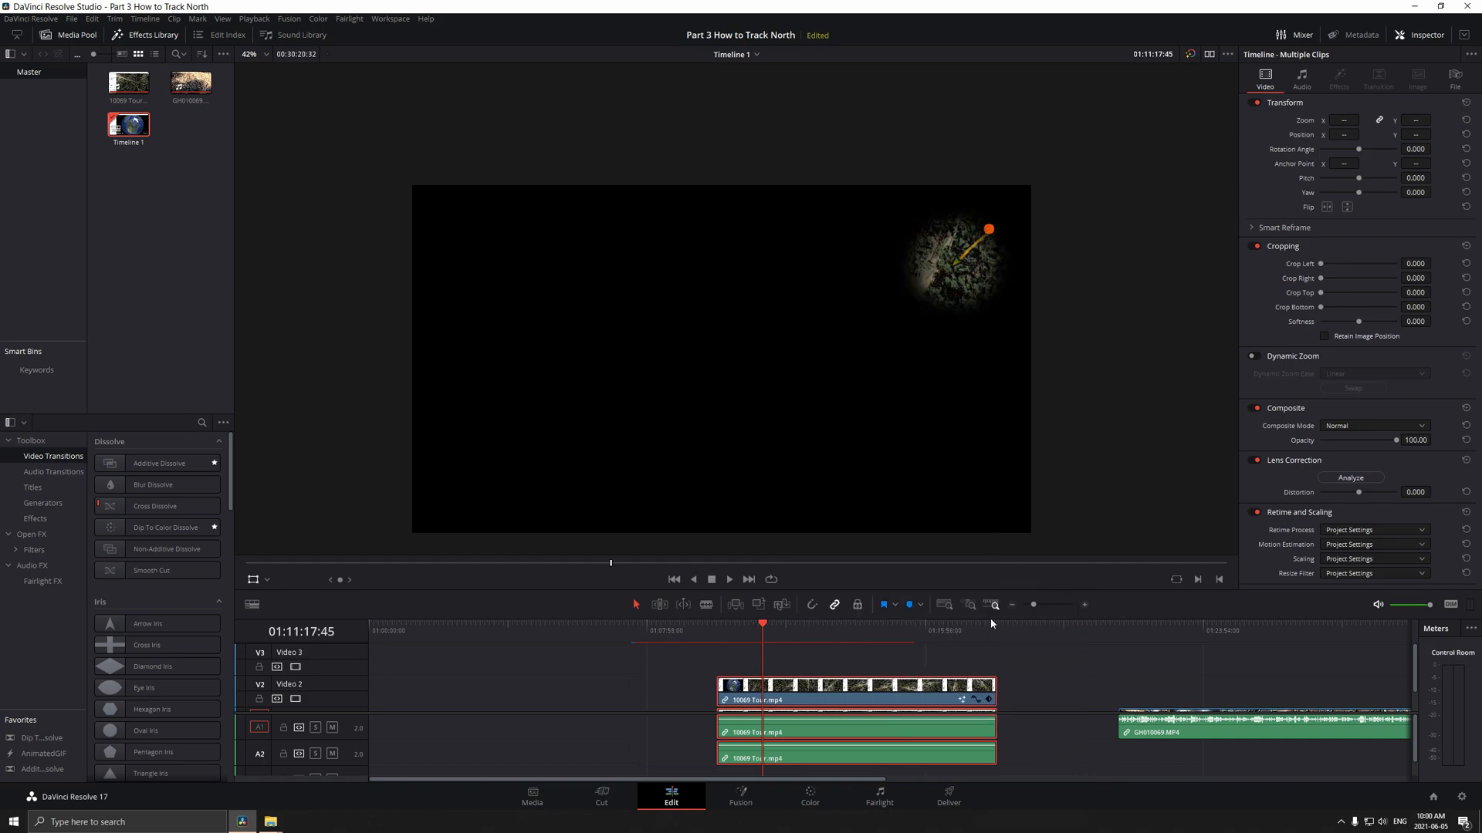
scroll(807, 700, down, 2)
scroll(737, 701, up, 1)
scroll(746, 680, down, 1)
click(699, 740)
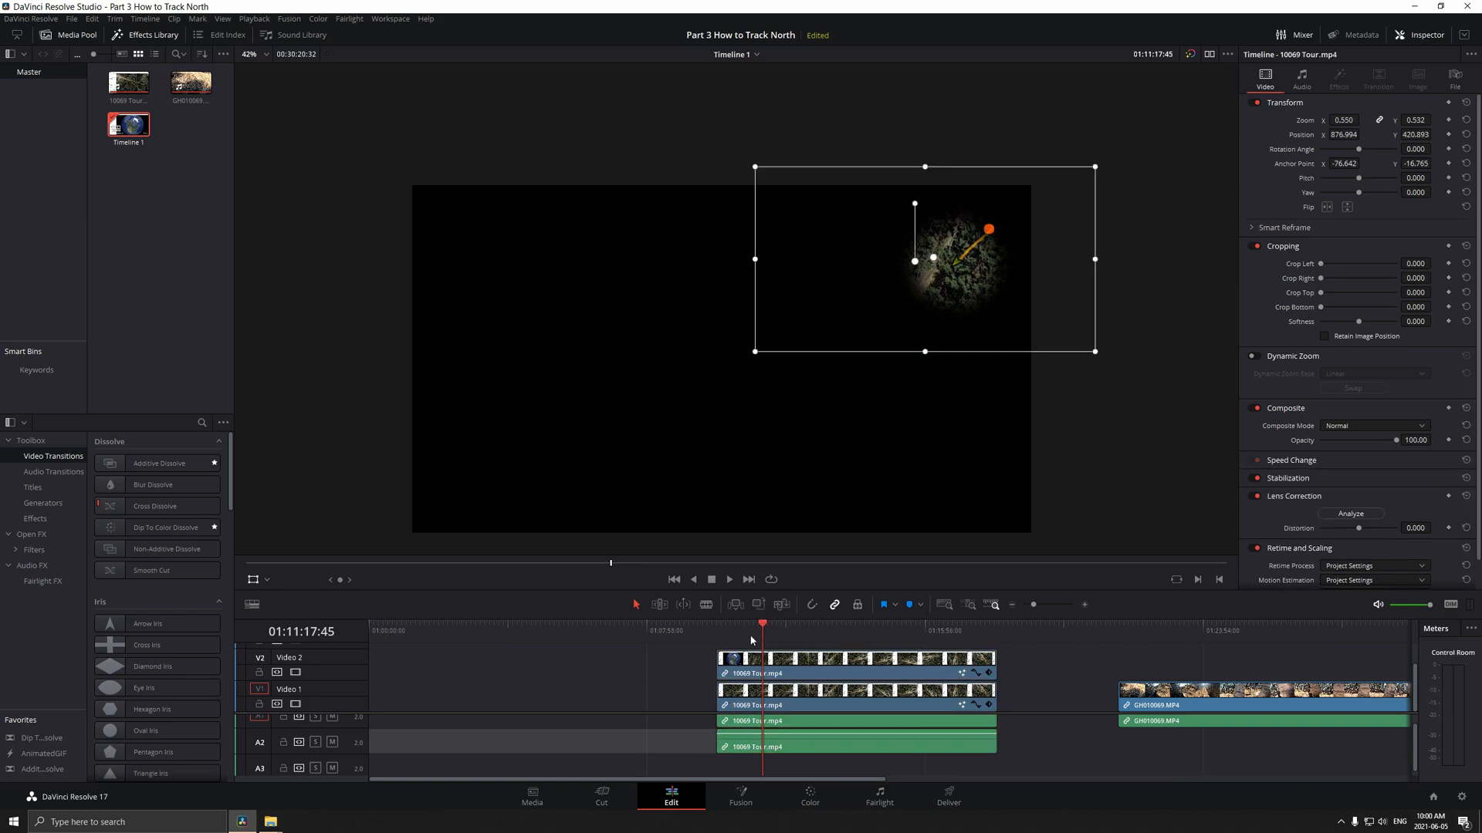